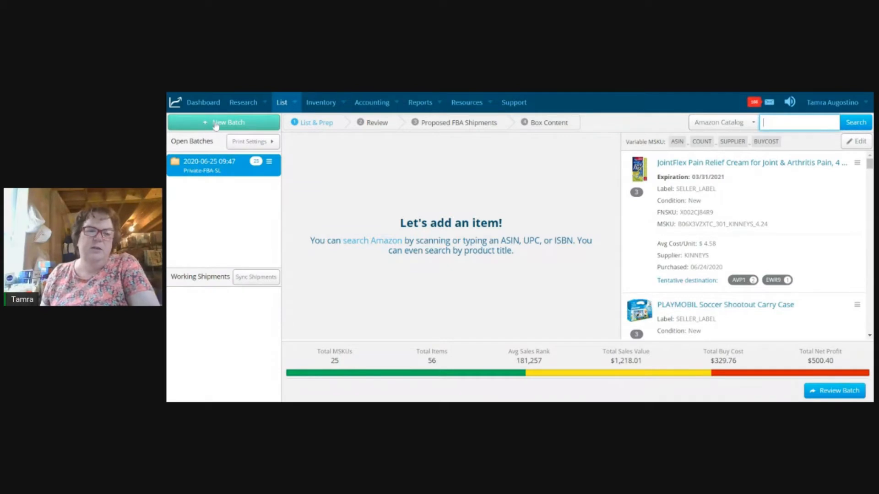
Step: Start a new batch and review its packing type, channel and workflow type options, keeping Individual Products, FBA and Private
click(216, 124)
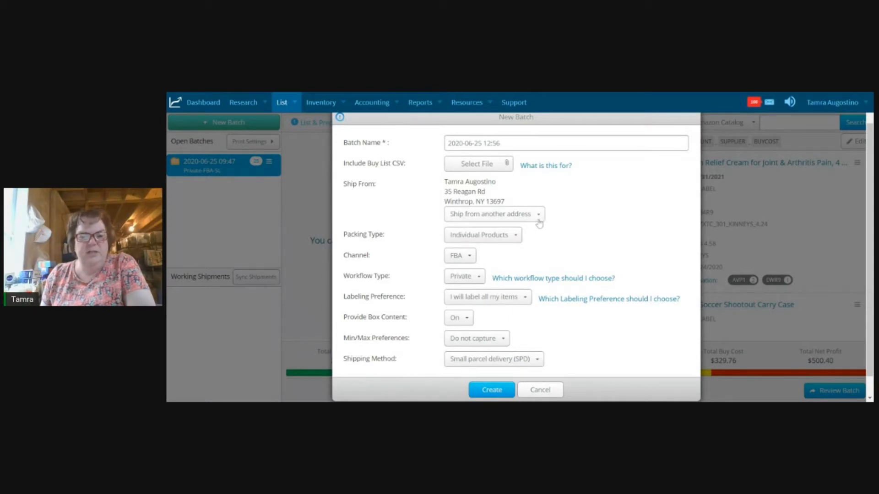
click(513, 241)
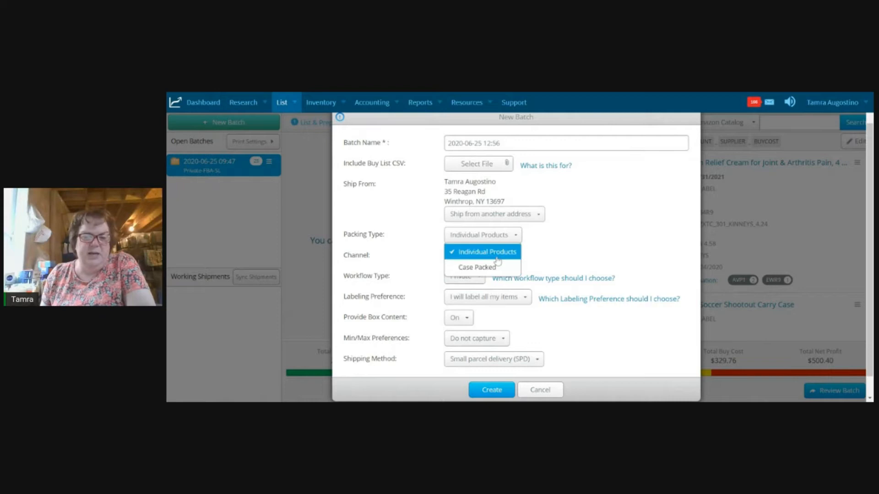
click(501, 255)
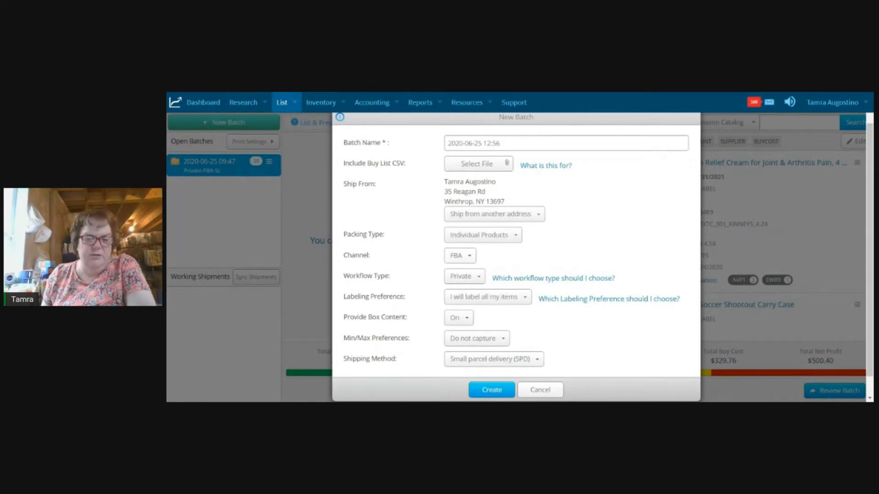
click(469, 256)
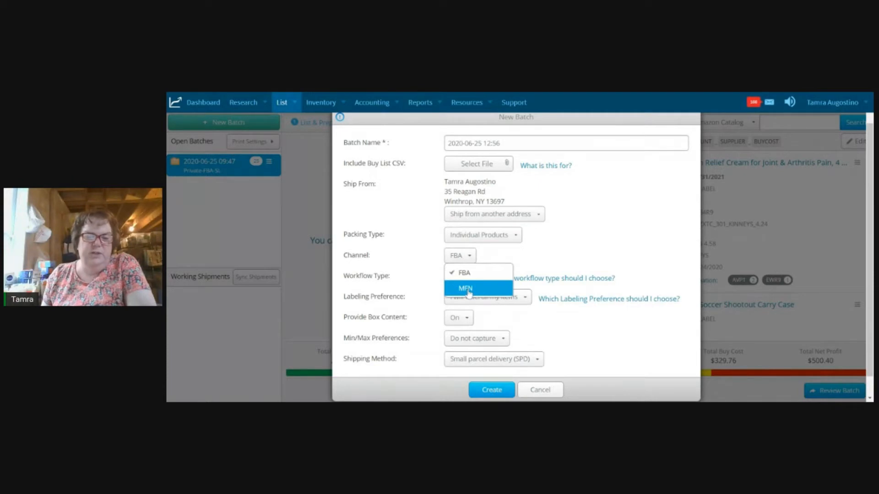
click(491, 259)
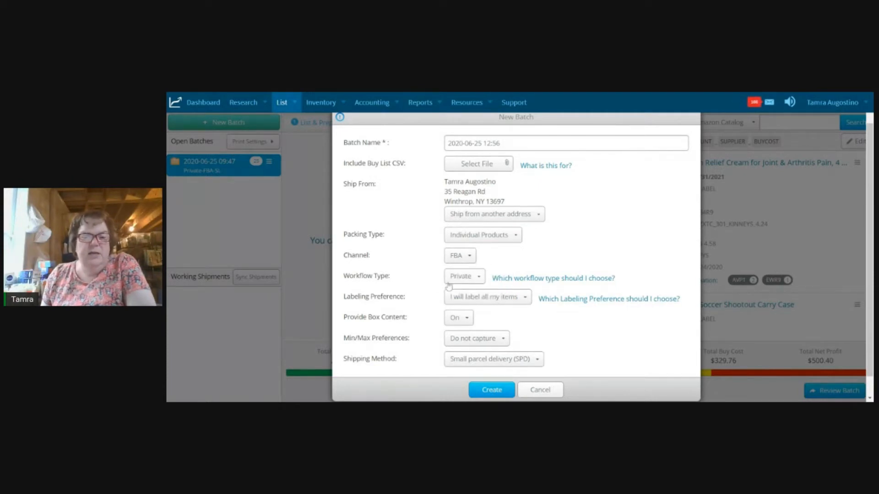
click(478, 279)
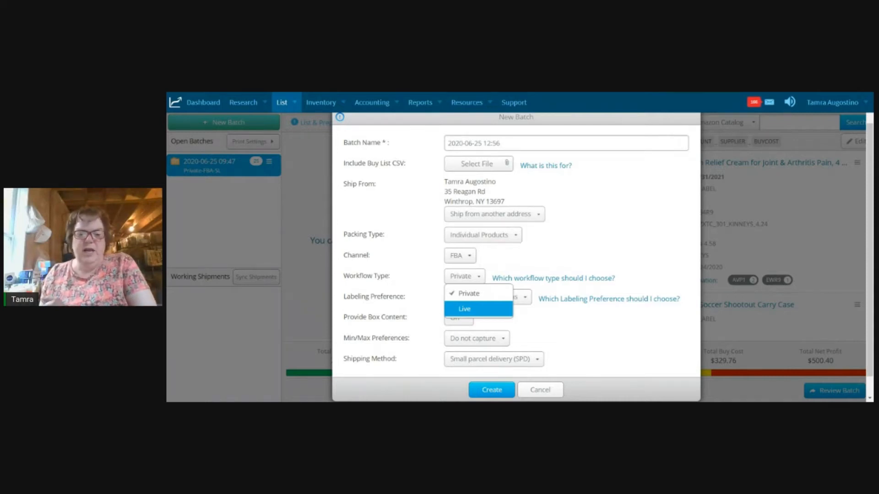
click(554, 319)
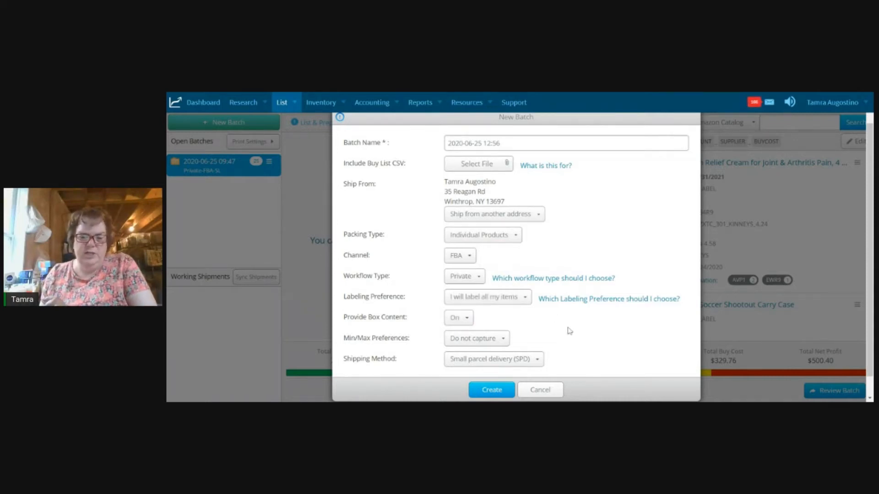
Step: Review the labeling and shipping method options, keep labeling all items yourself and small parcel delivery (SPD), and create the batch
scroll(569, 330, down, 1)
scroll(569, 330, up, 2)
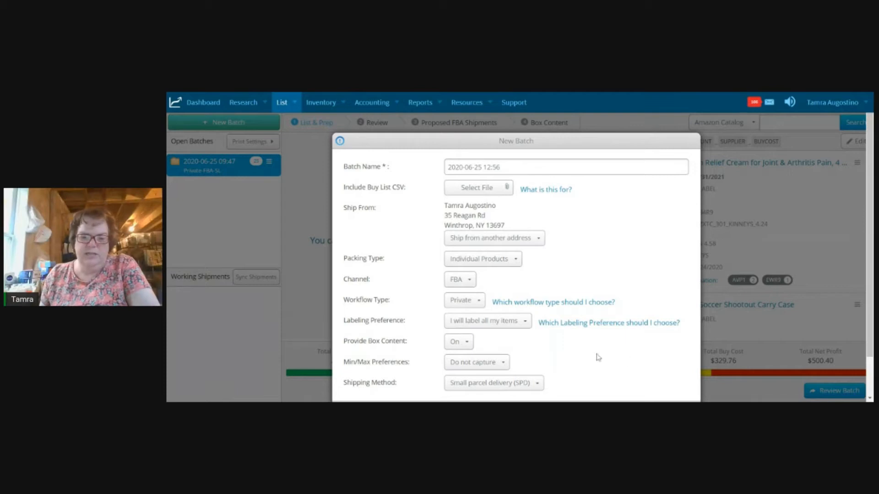
click(525, 324)
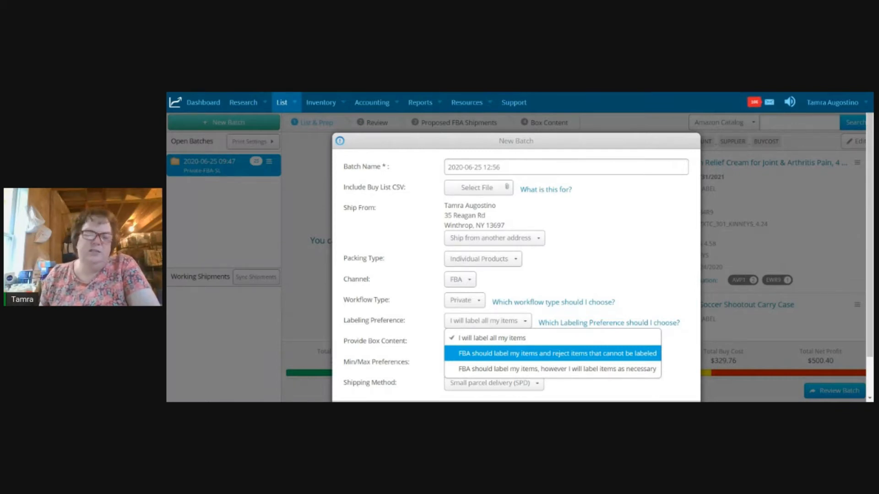
click(636, 313)
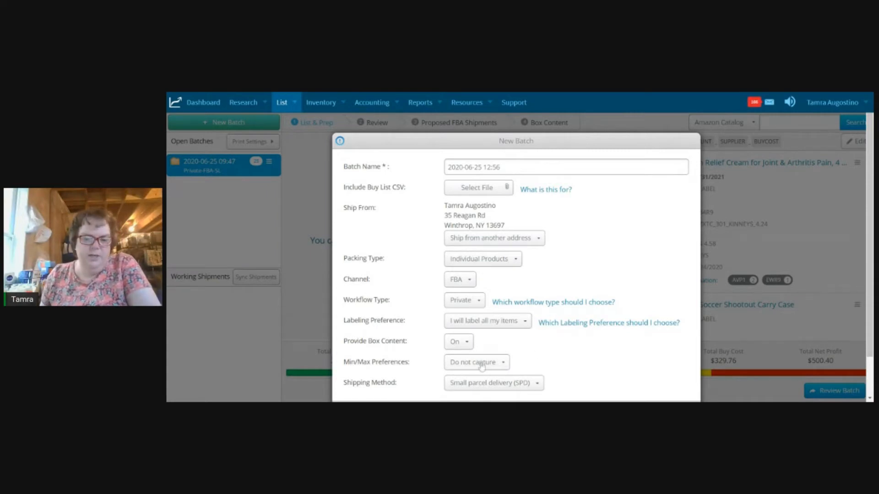
scroll(558, 361, down, 1)
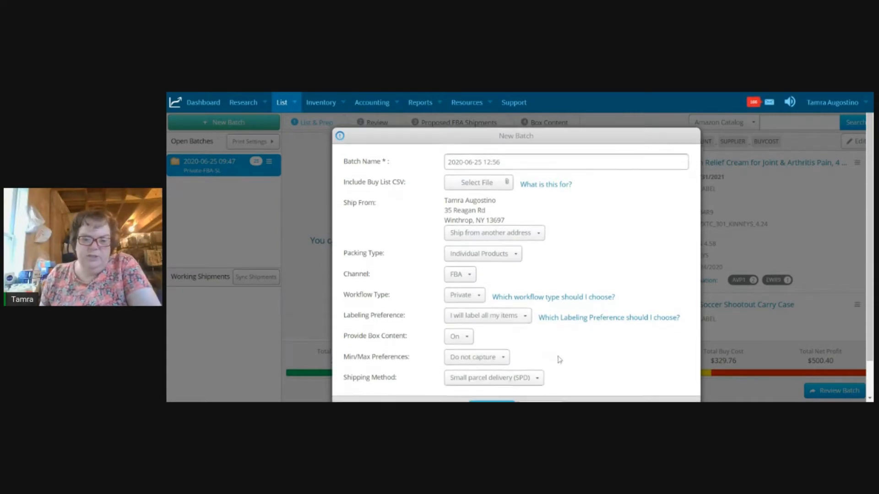
scroll(558, 361, down, 2)
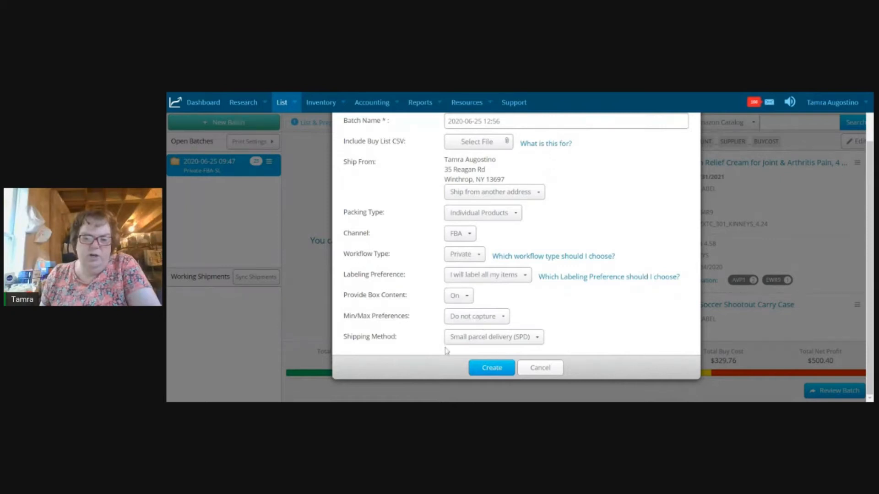
click(499, 341)
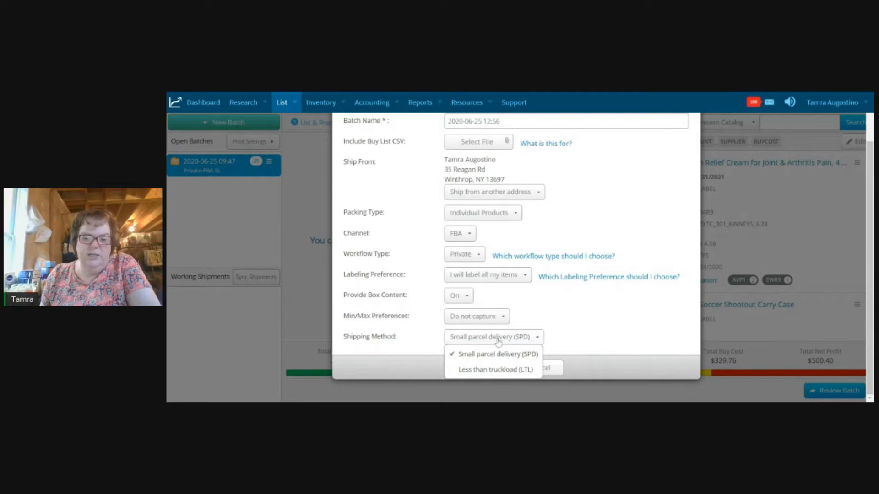
click(577, 333)
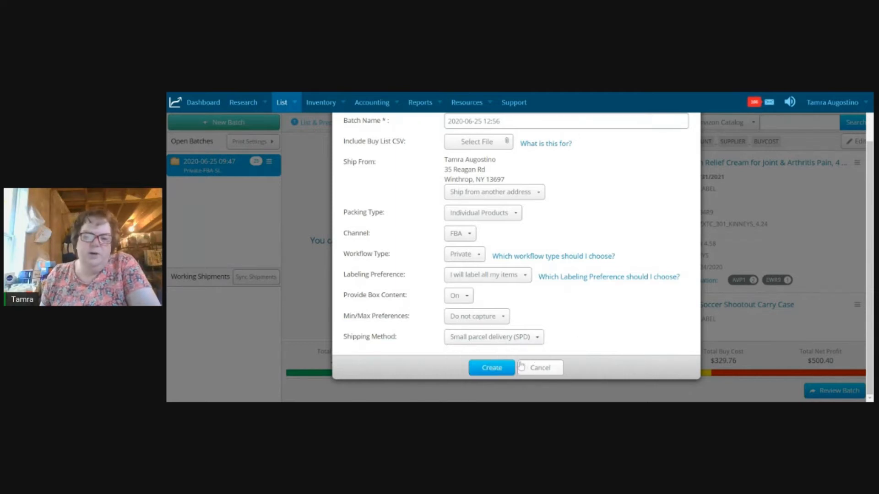
click(492, 368)
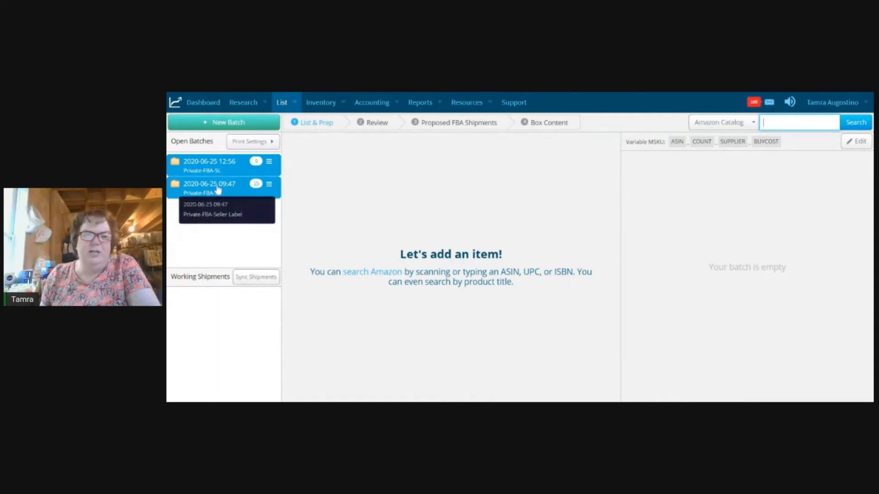
click(269, 163)
click(279, 225)
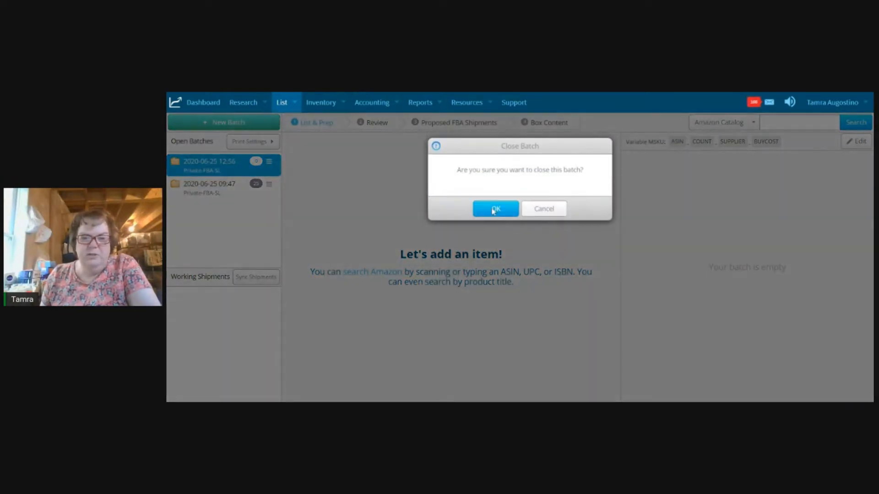
click(494, 209)
click(228, 173)
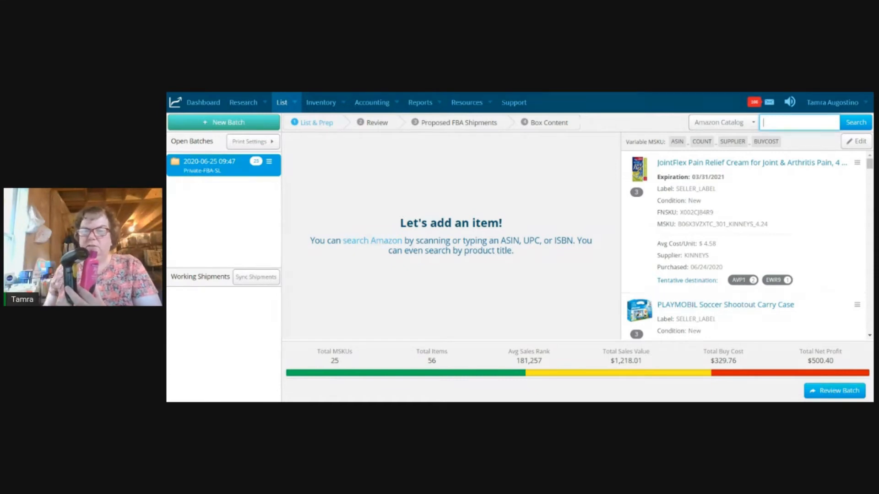
click(753, 123)
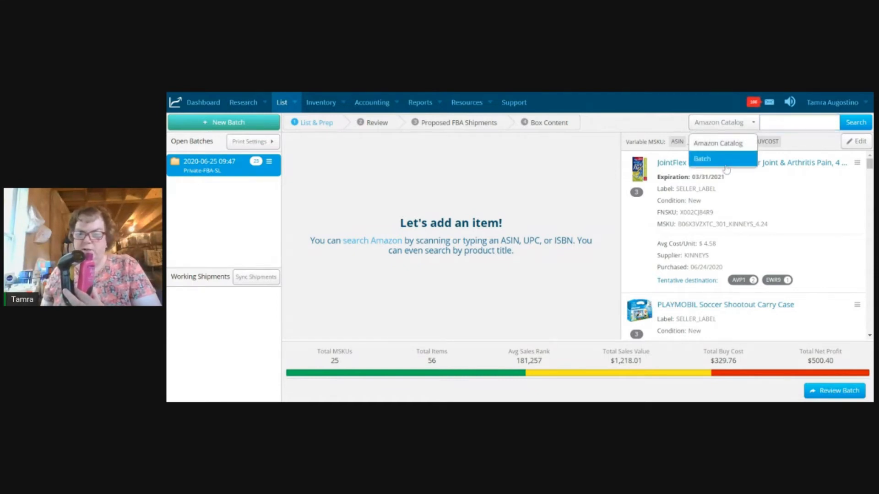
click(719, 144)
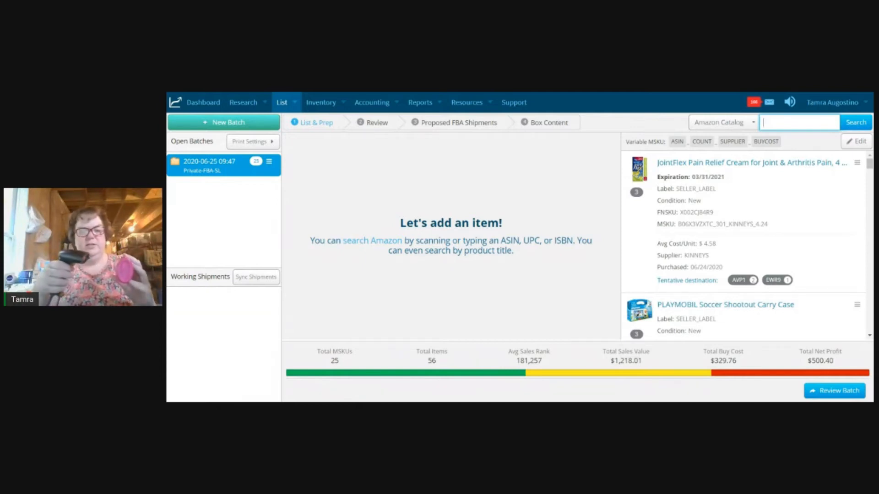
text(075724380219)
key(Return)
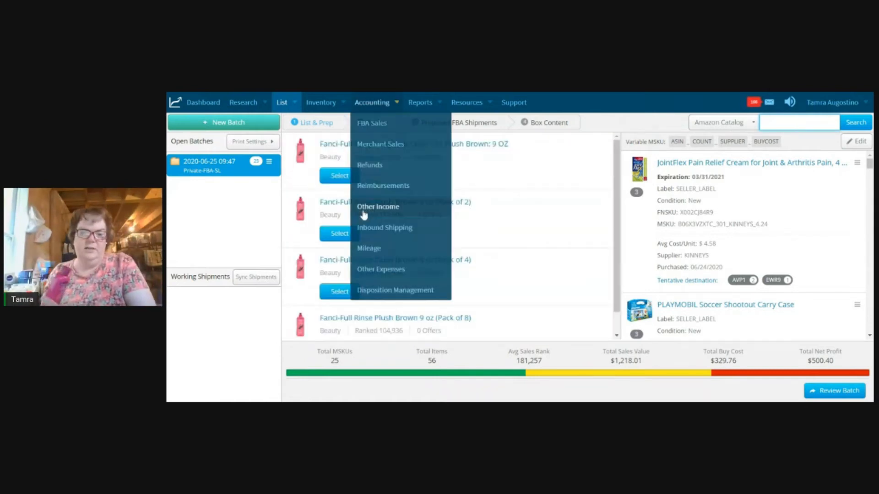
Step: Look through the matching listings and examine the title and bullet points on the 9 oz Fanci-Full Plush Brown single-bottle Amazon page
scroll(505, 250, down, 1)
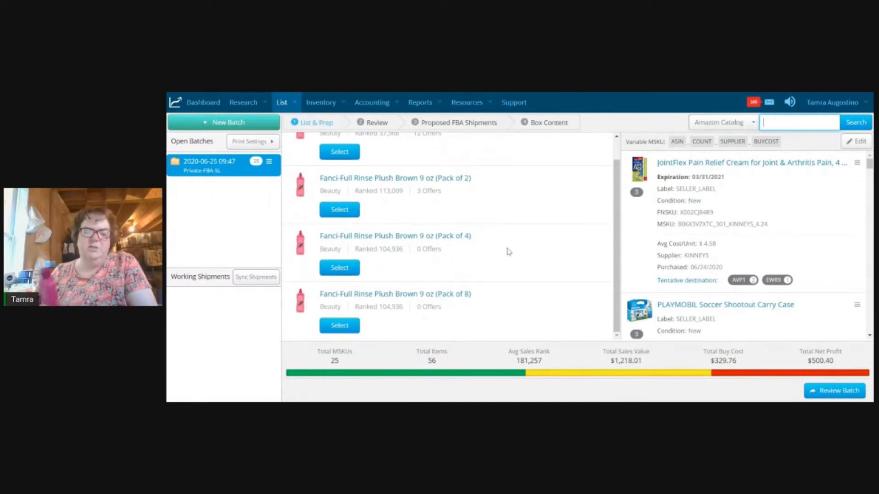
scroll(504, 252, up, 1)
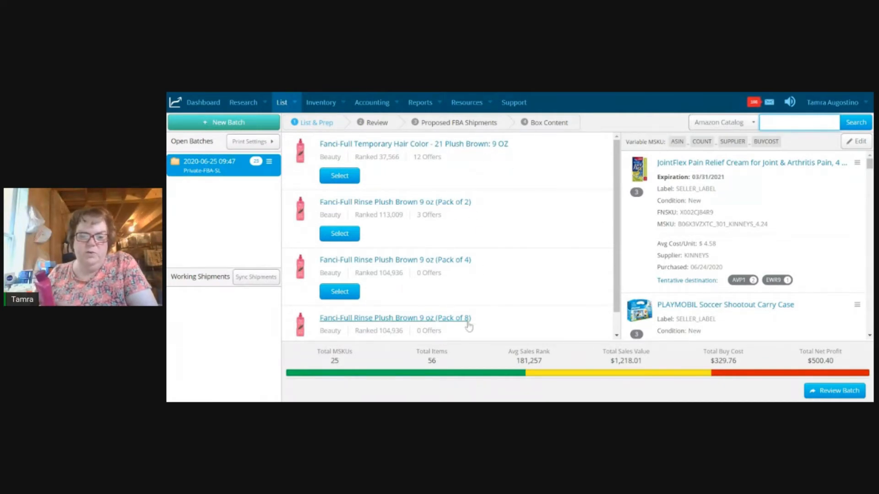
scroll(481, 327, down, 1)
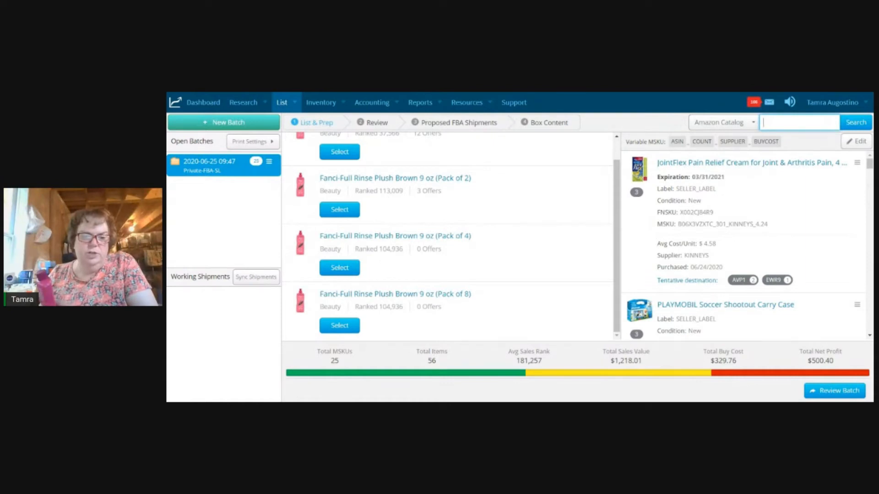
scroll(401, 261, up, 1)
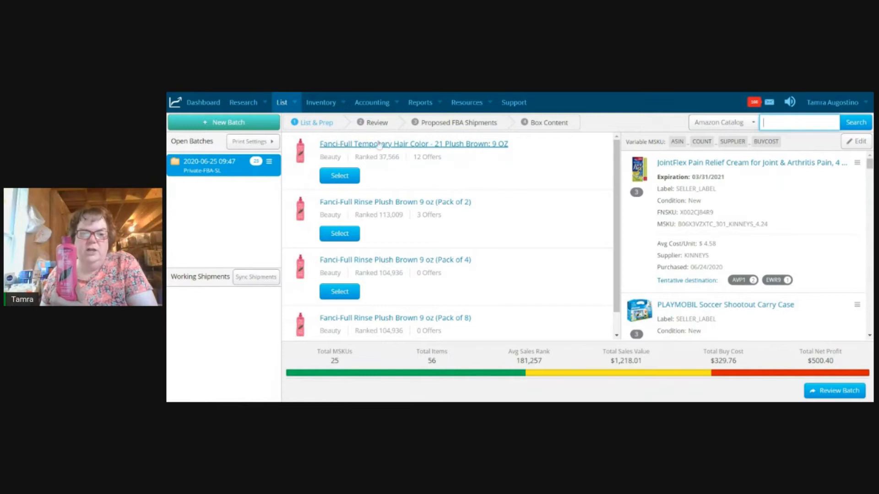
click(396, 147)
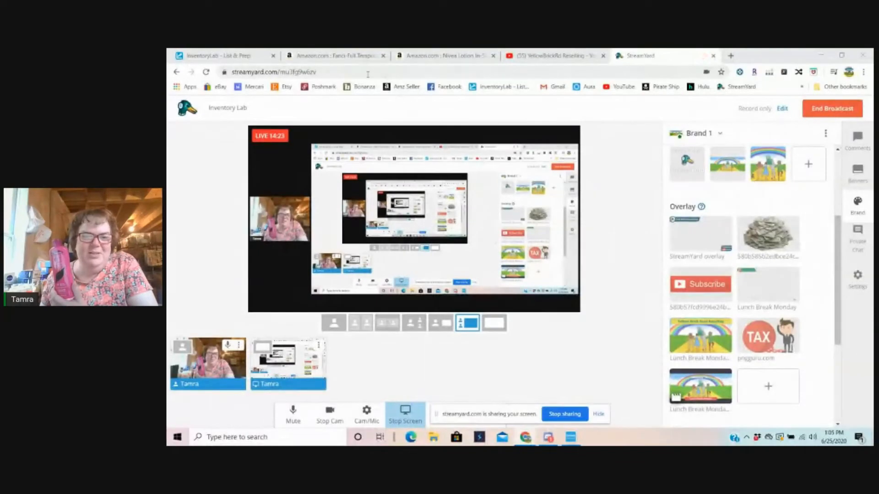
click(337, 56)
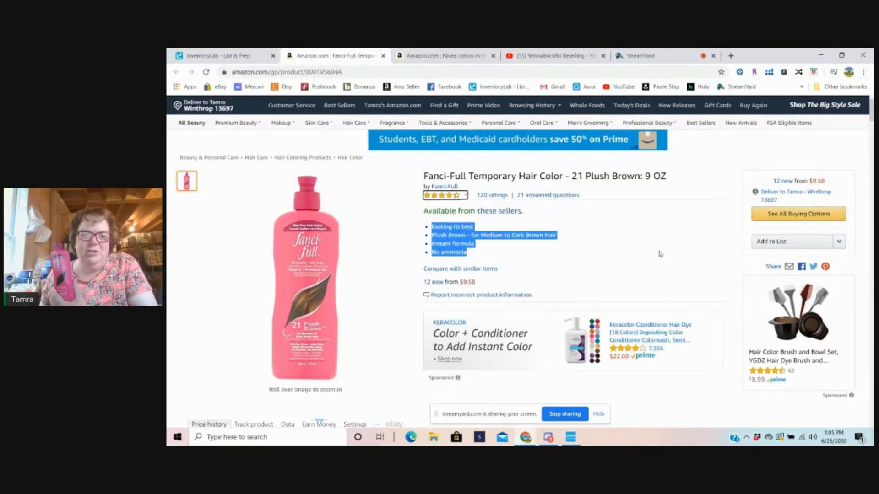
drag(423, 176, 708, 178)
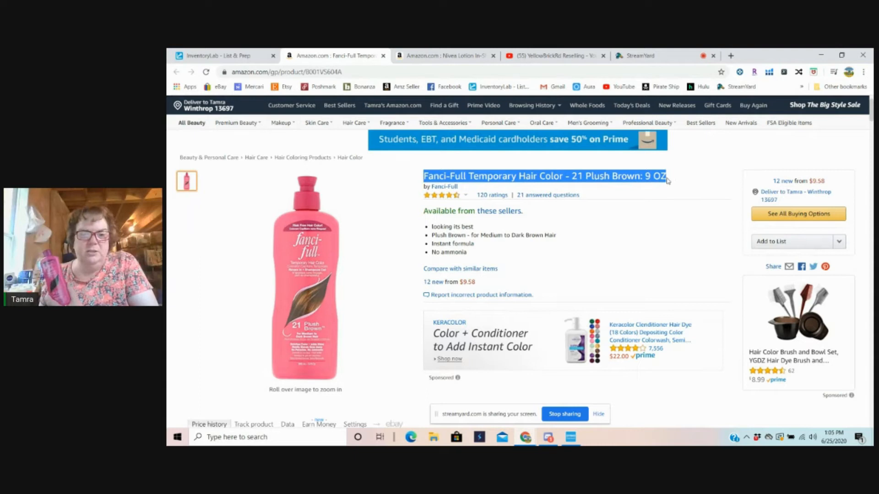
click(610, 233)
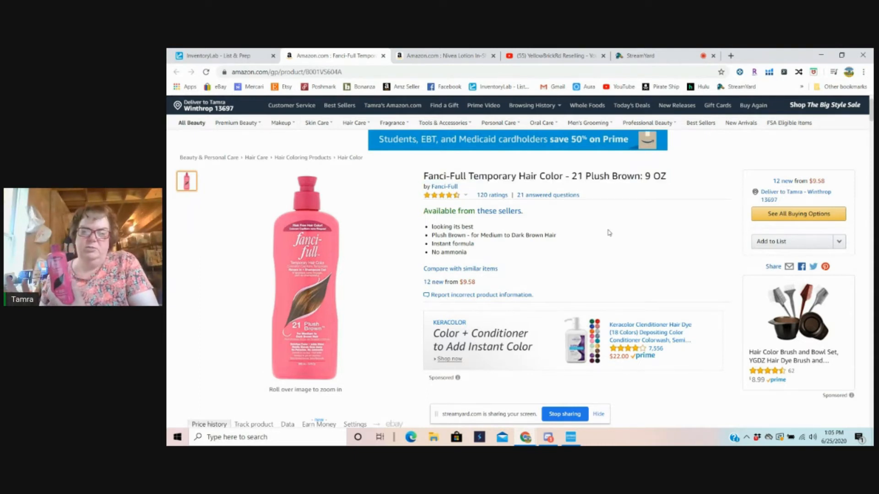
drag(431, 226, 482, 255)
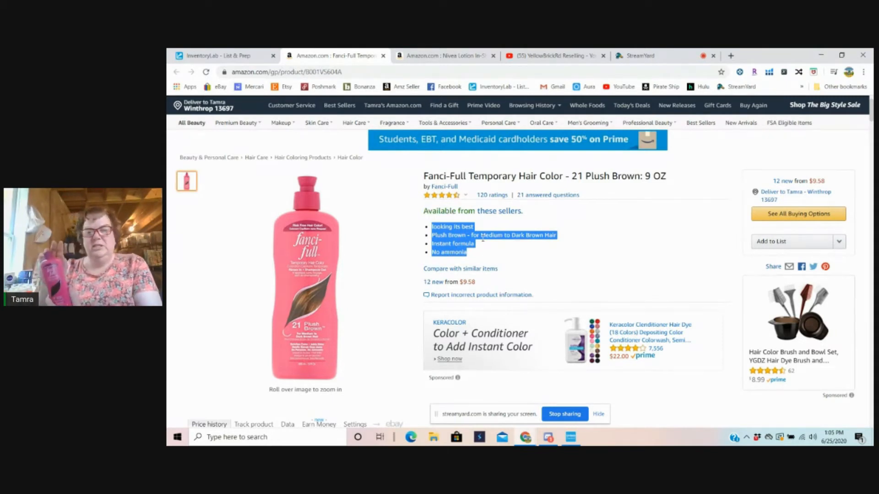
Step: Return to InventoryLab, select the single Fanci-Full Temporary Hair Color - 21 Plush Brown listing, and replenish its existing MSKU
click(205, 56)
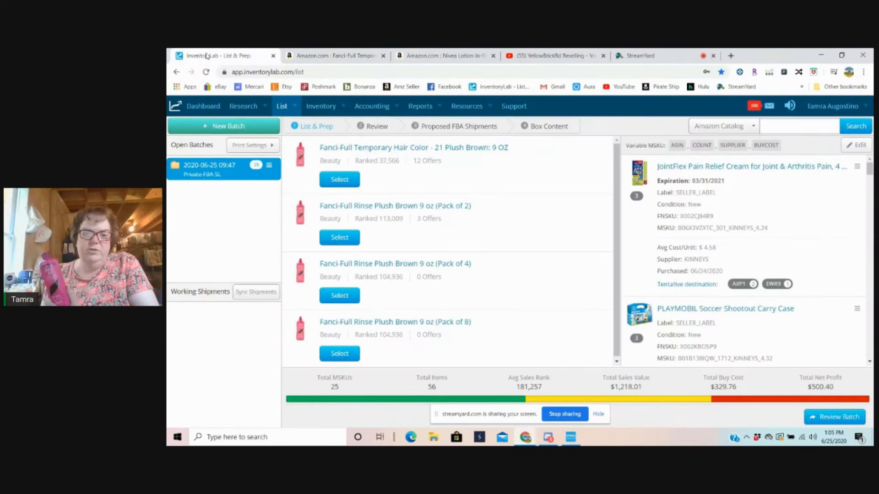
click(344, 181)
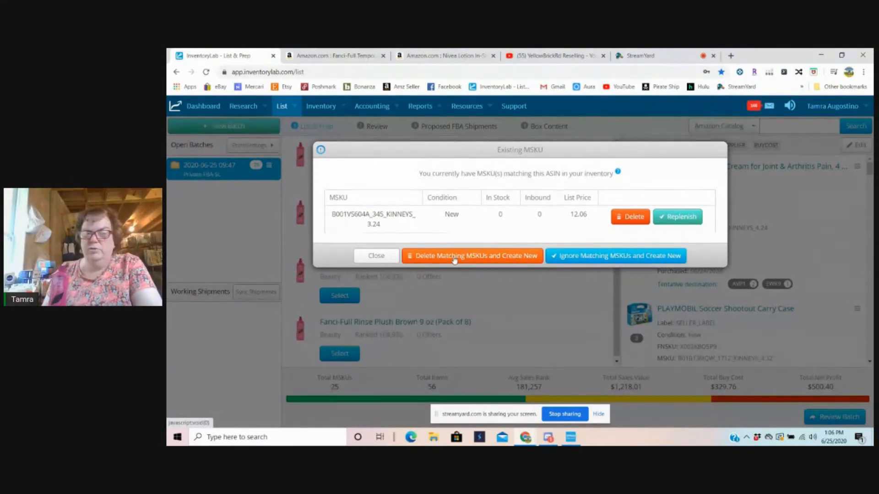
click(674, 221)
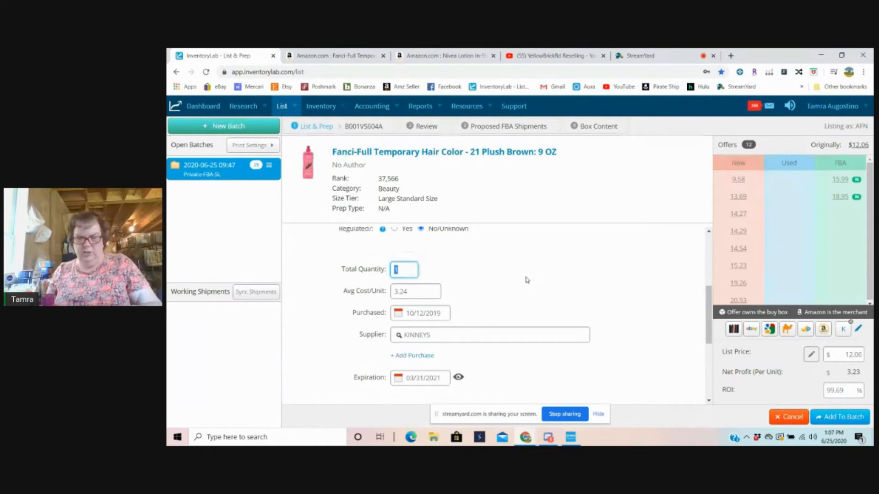
Step: Set the item's average cost per unit to 1.61 and its purchase date to 06/24/2020
key(Tab)
text(1.61)
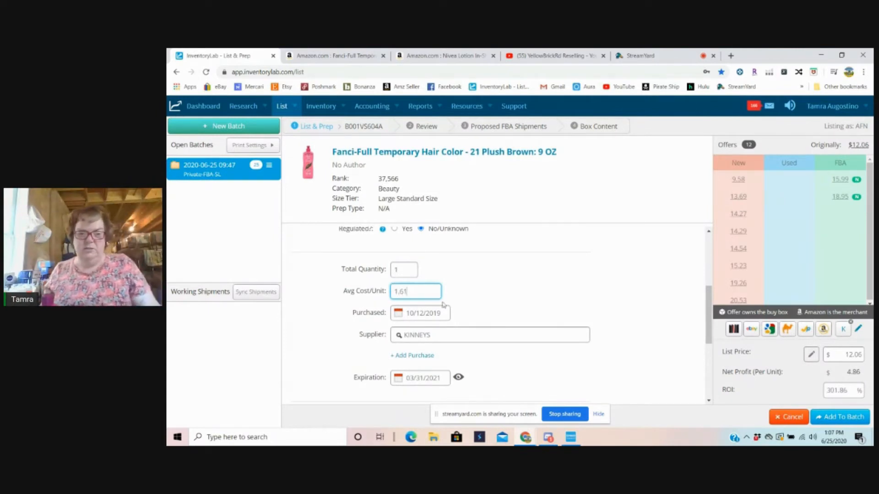
click(399, 316)
click(478, 195)
click(477, 195)
click(478, 194)
click(478, 195)
click(478, 195)
click(477, 195)
click(478, 194)
click(478, 195)
click(438, 265)
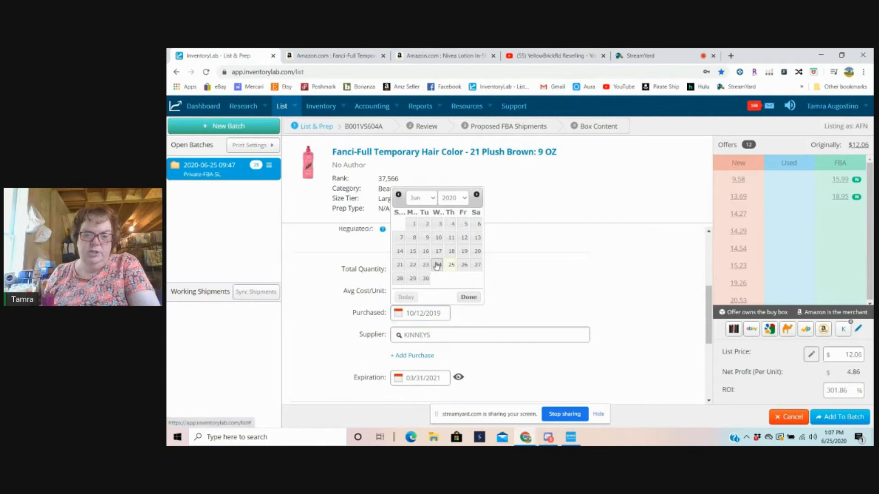
key(Tab)
click(480, 312)
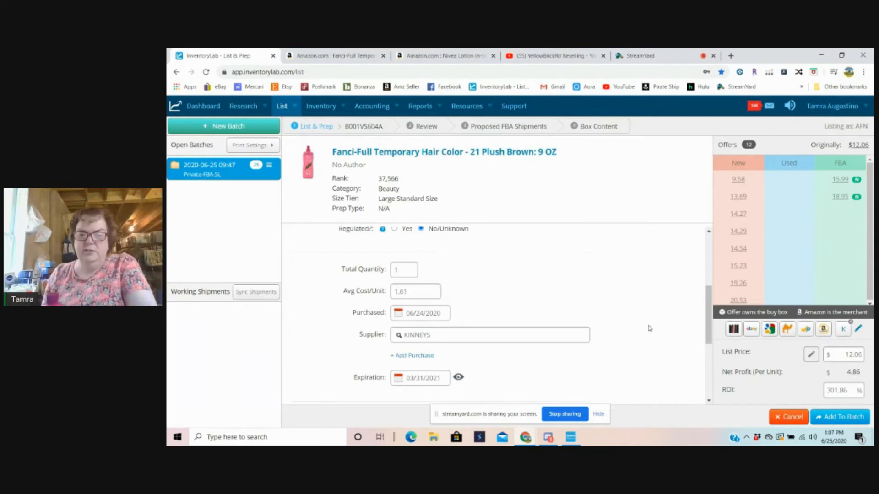
Step: Set the list price to match the lowest FBA offer of 15.99
scroll(647, 328, down, 1)
scroll(648, 328, up, 3)
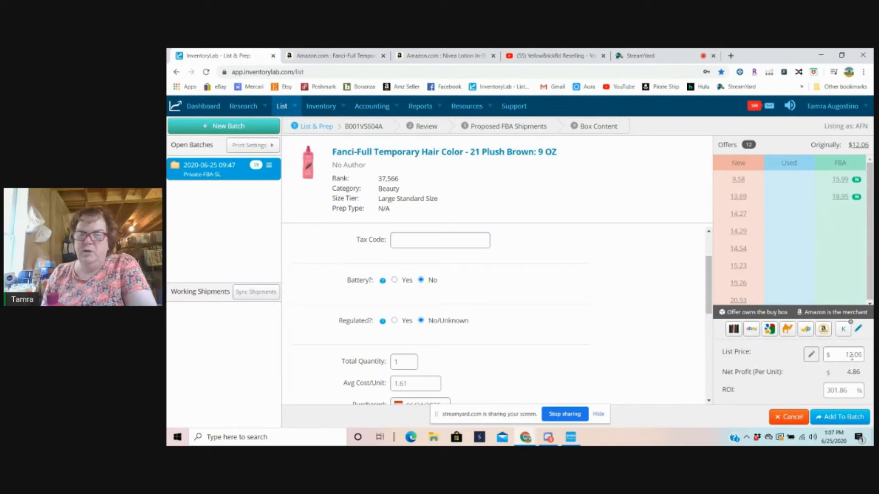
click(841, 180)
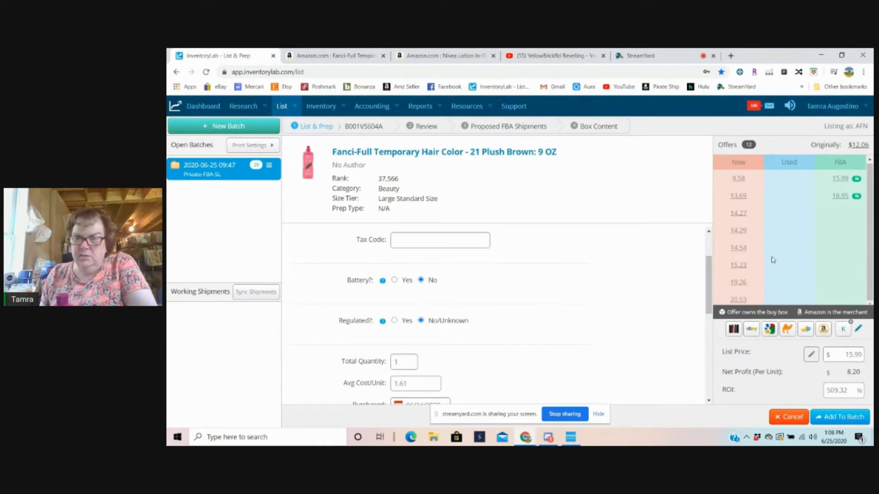
Step: Check the product's Amazon page for the 9 oz Plush Brown hair color, clear the highlighted text, and return to InventoryLab
click(326, 56)
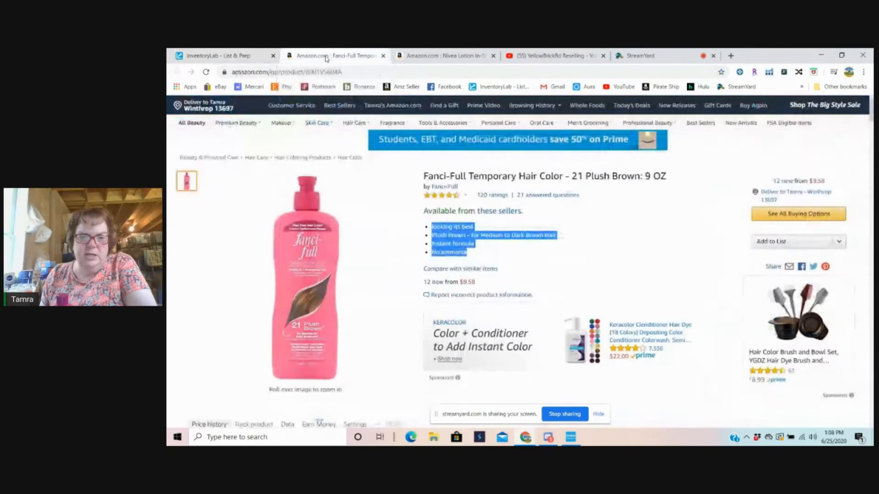
click(710, 220)
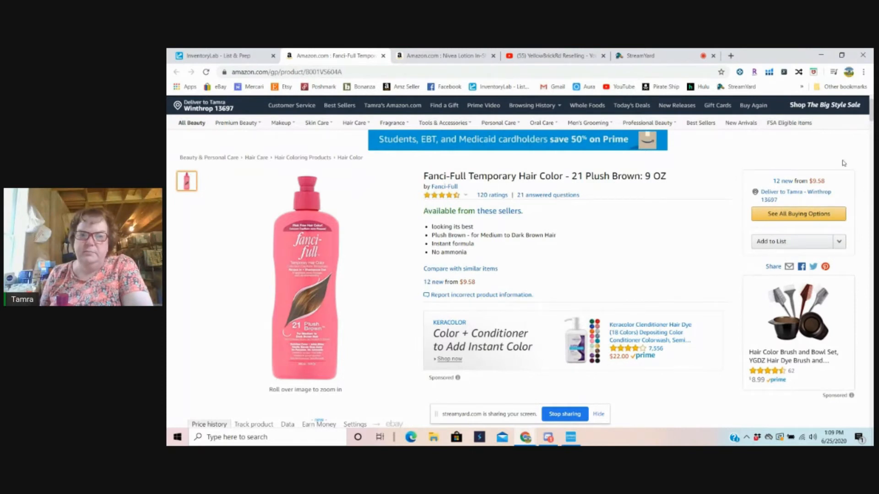
click(169, 59)
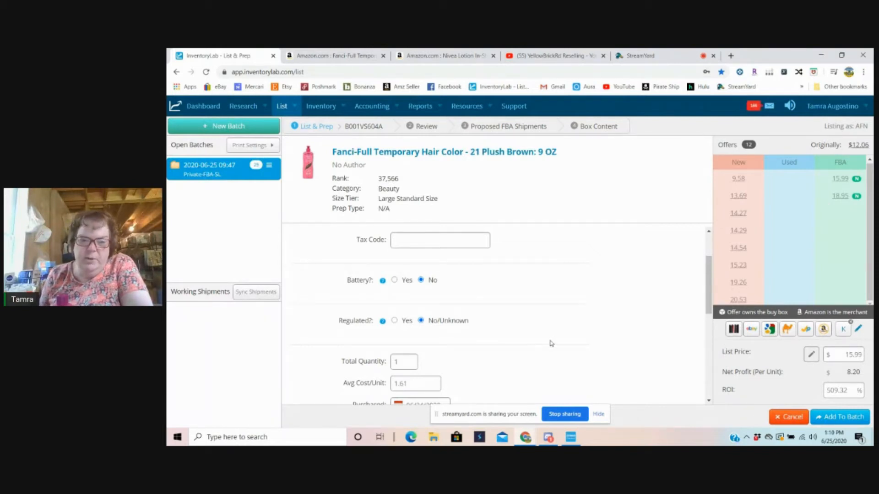
Step: Review the item's reminder, tax, battery, regulated, purchase, expiration and shipping fields, and examine the parts that make up its MSKU
scroll(597, 332, up, 1)
scroll(596, 332, up, 1)
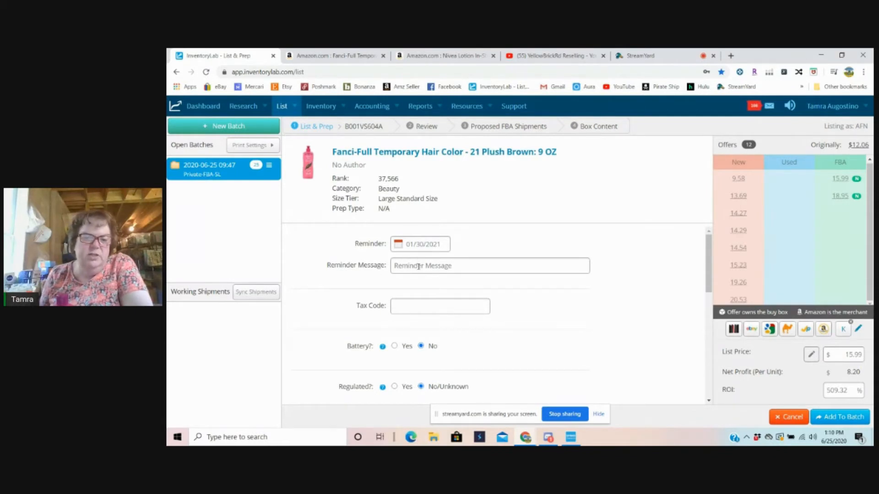
scroll(421, 265, down, 1)
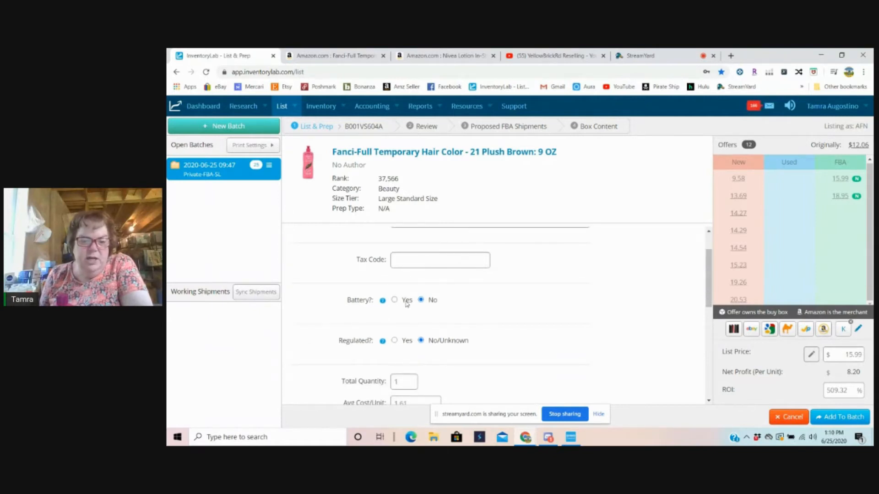
scroll(343, 346, down, 2)
scroll(332, 347, down, 1)
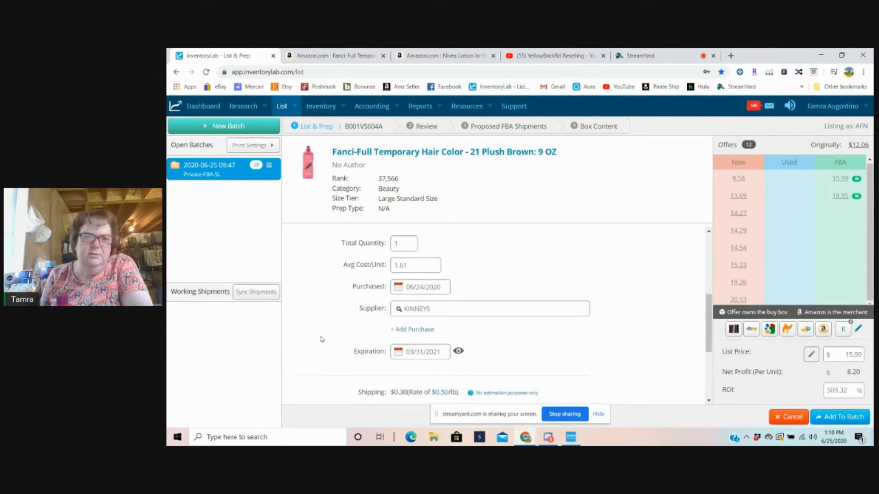
scroll(322, 339, down, 2)
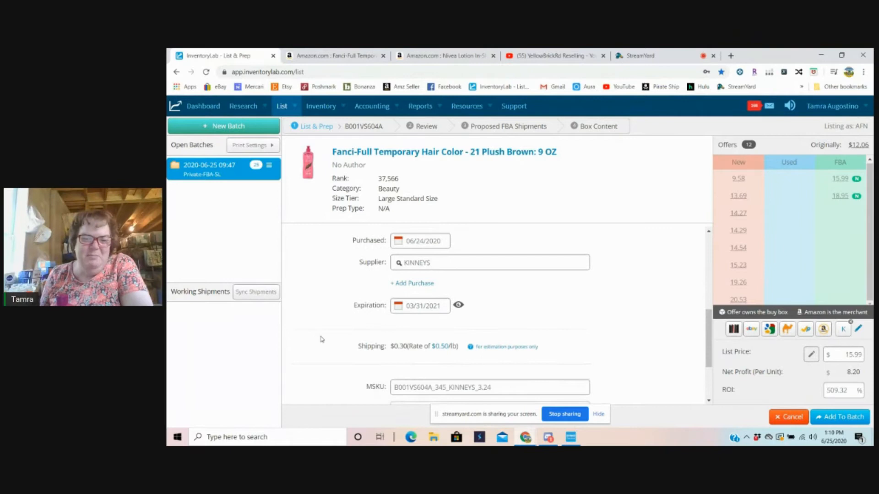
scroll(322, 340, down, 1)
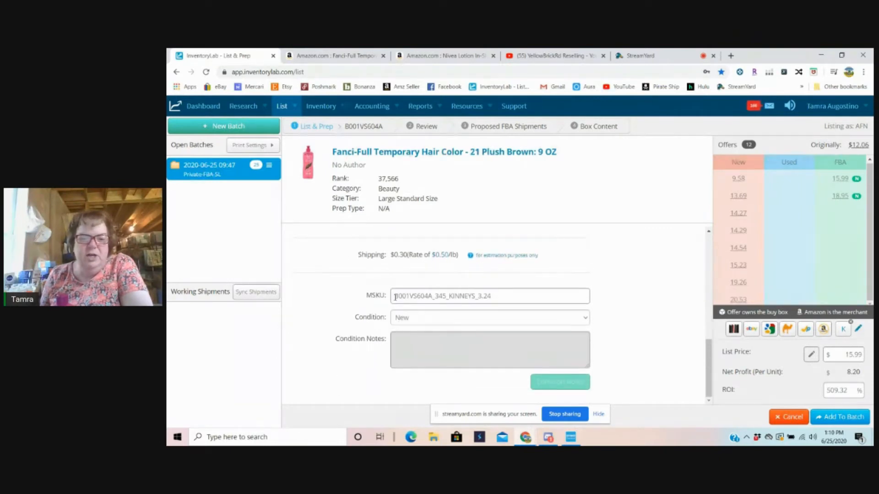
drag(396, 297, 498, 295)
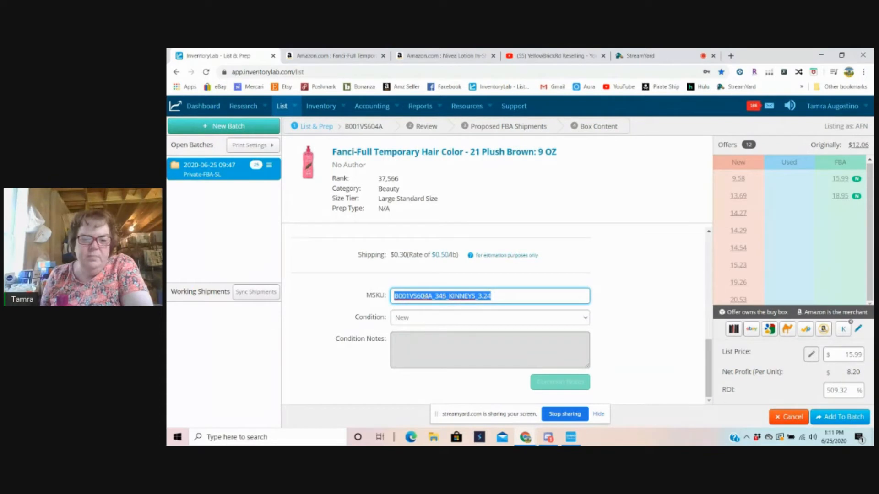
click(407, 297)
drag(396, 297, 446, 298)
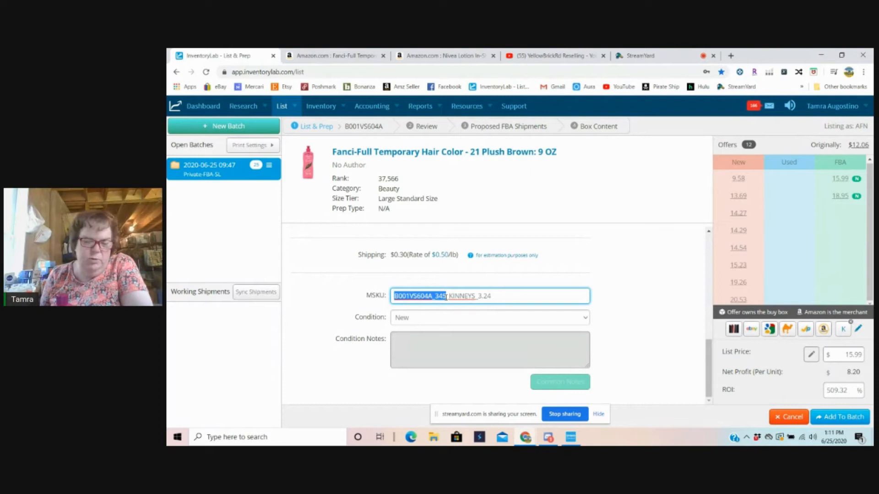
drag(447, 298, 493, 293)
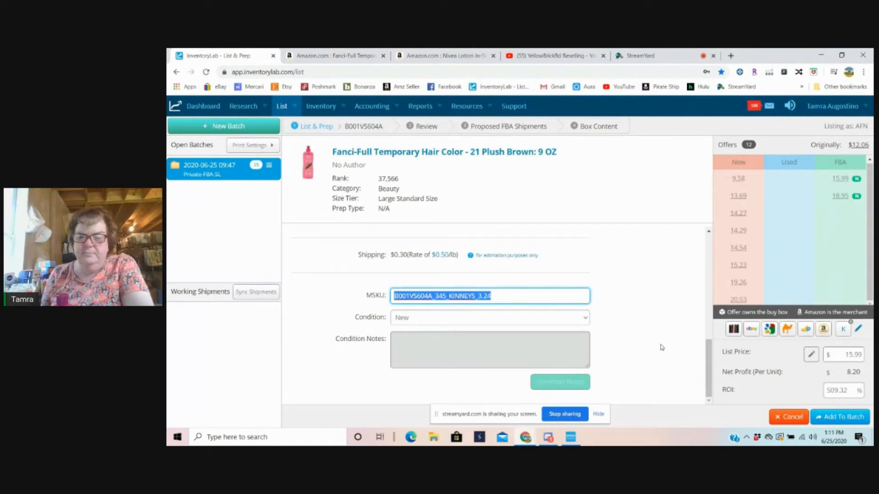
scroll(647, 275, up, 5)
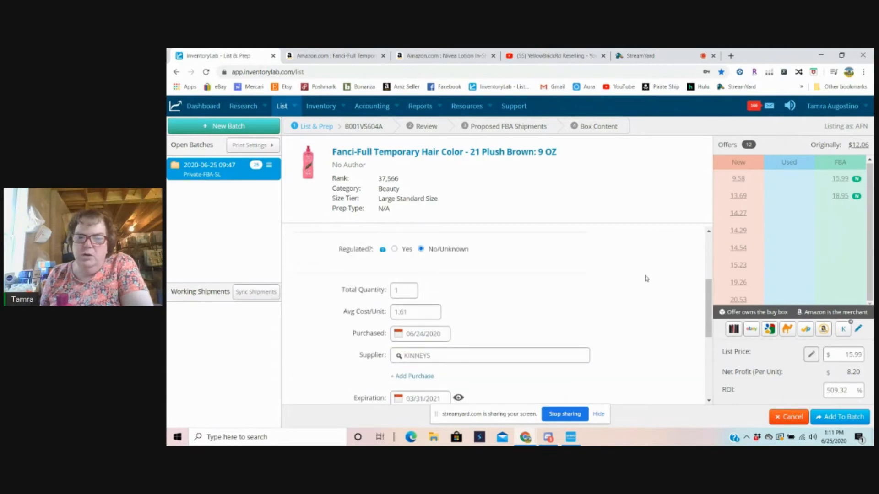
scroll(647, 279, down, 1)
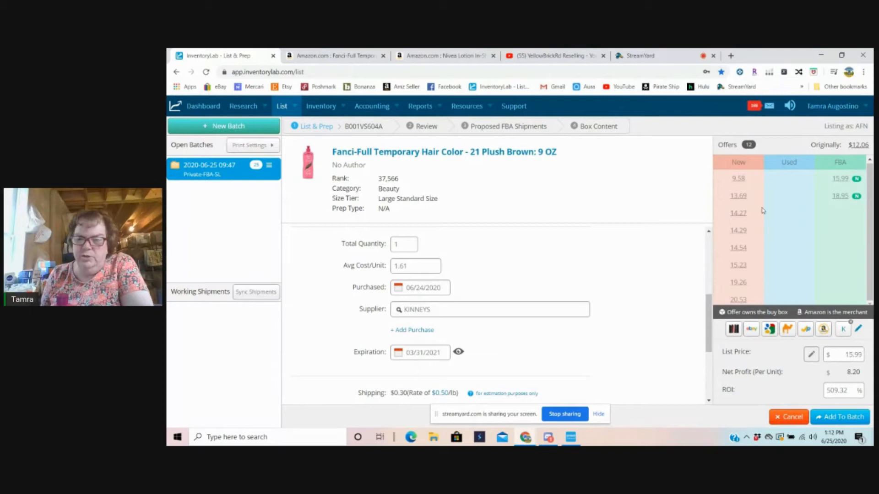
Step: Compare the profit at the 18.95 FBA offer, set the list price back to 15.99, and add the item to the batch
click(845, 199)
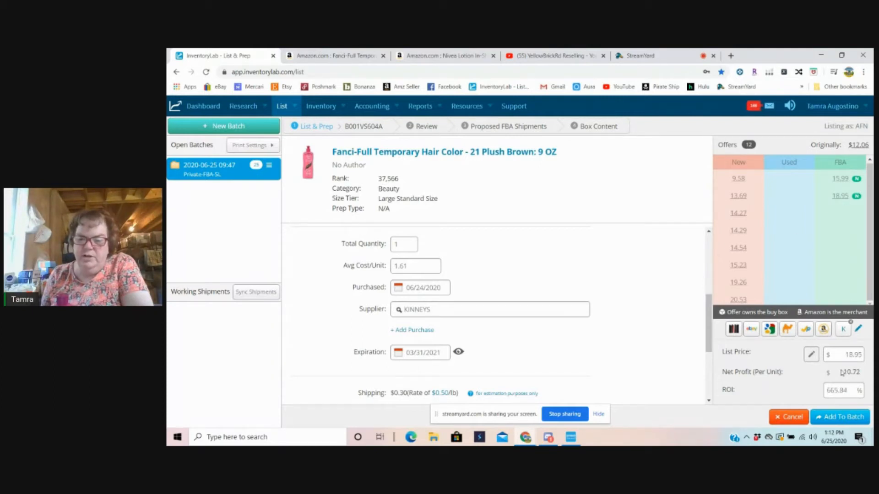
click(840, 179)
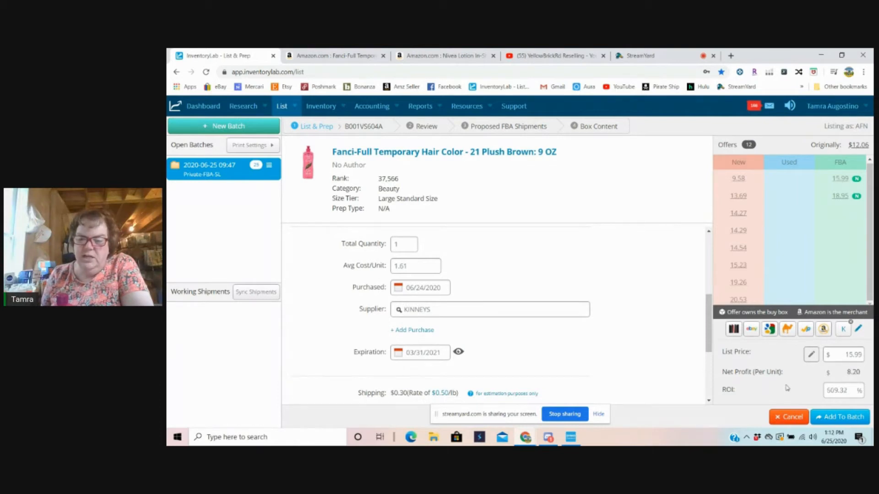
double_click(833, 390)
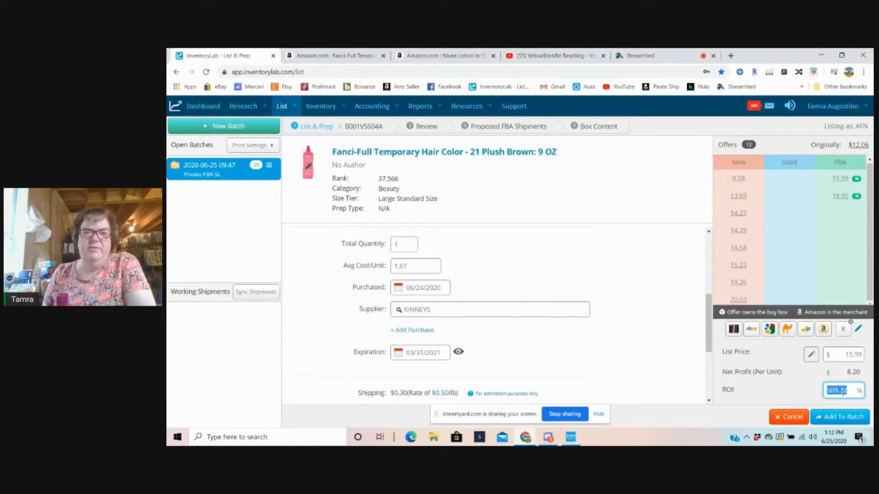
click(841, 418)
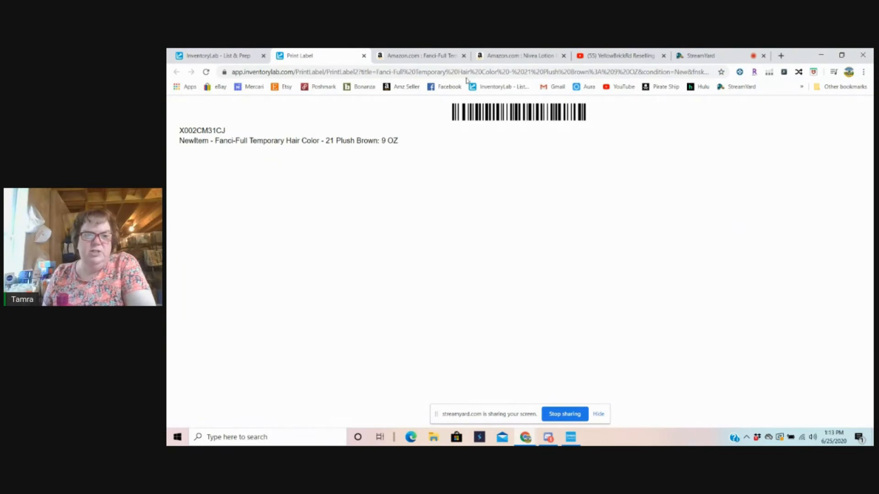
Step: Print one copy of the Fanci-Full item's barcode label on the DYMO LabelWriter
right_click(313, 121)
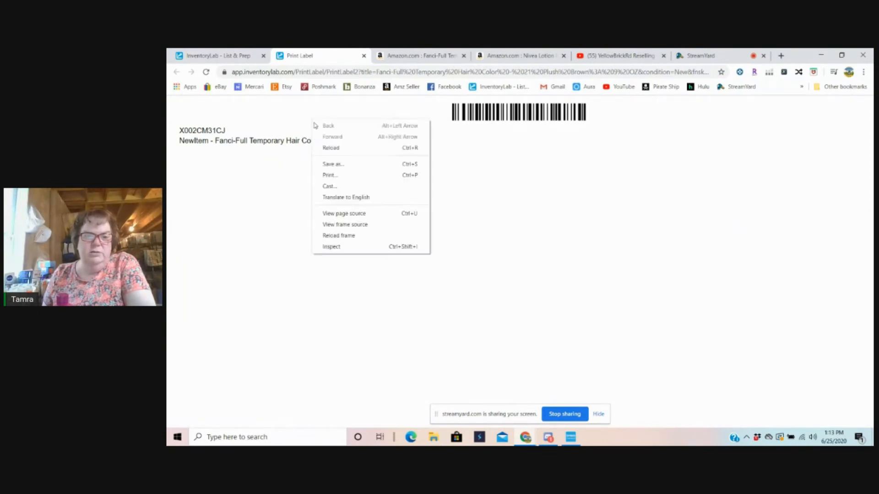
click(337, 177)
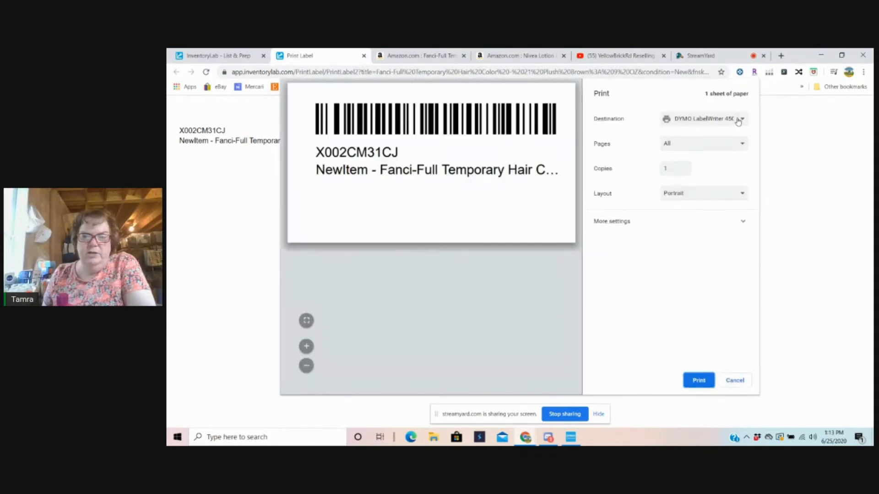
click(702, 382)
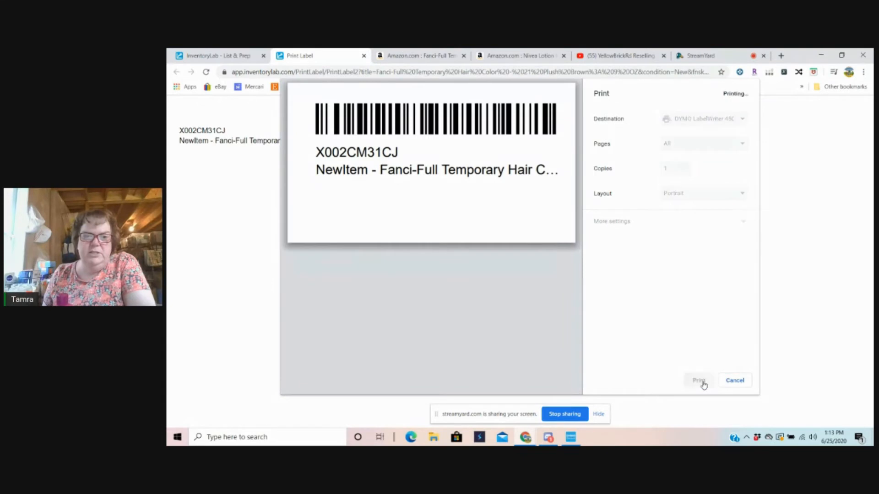
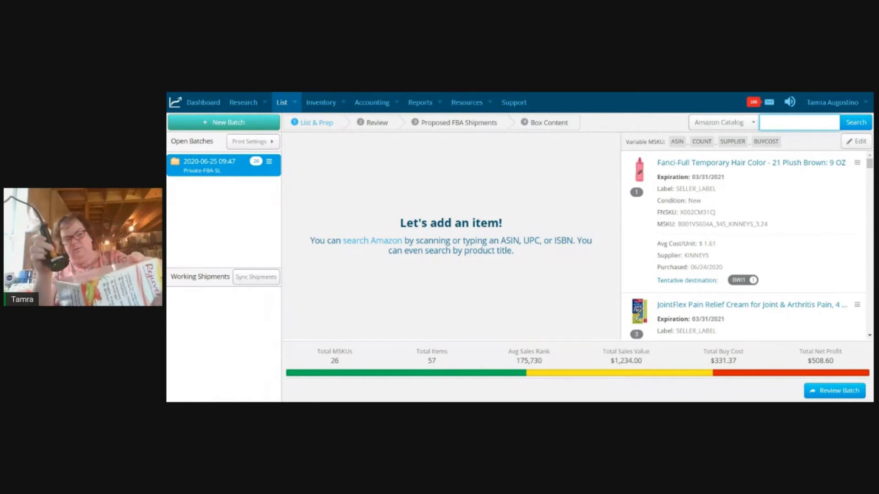
text(629046503025)
key(Return)
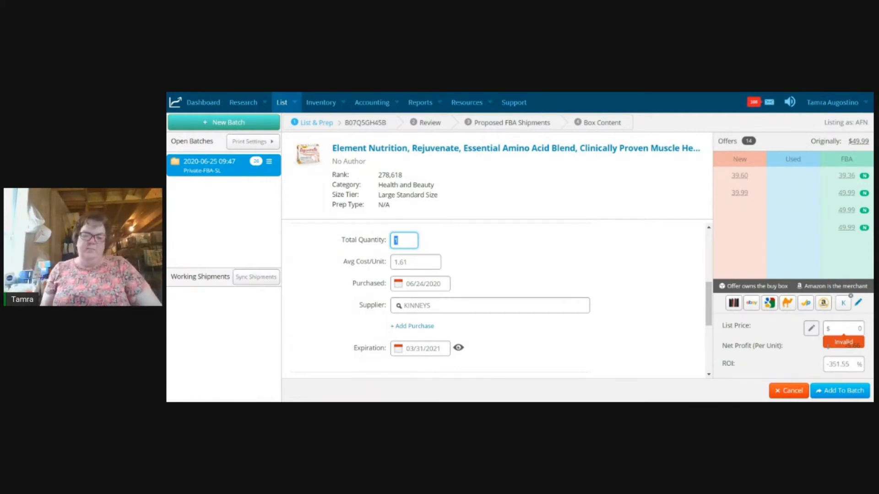
Step: Set the Rejuvenate item's total quantity to 5, its average cost per unit to 19.00, and its supplier to Walmart
text(5)
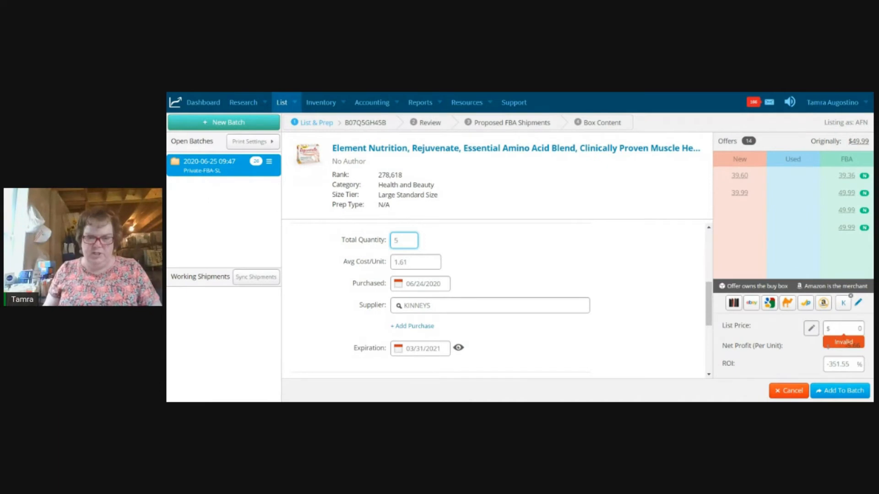
key(Tab)
text(19.00)
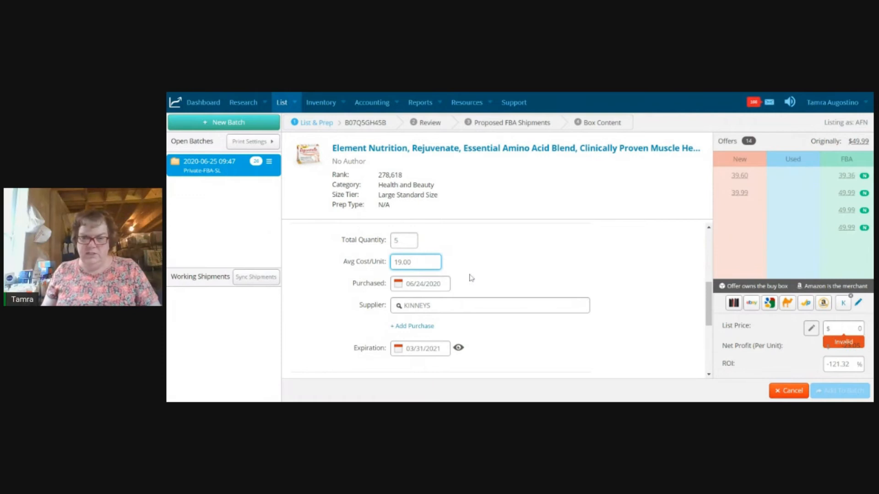
key(Tab)
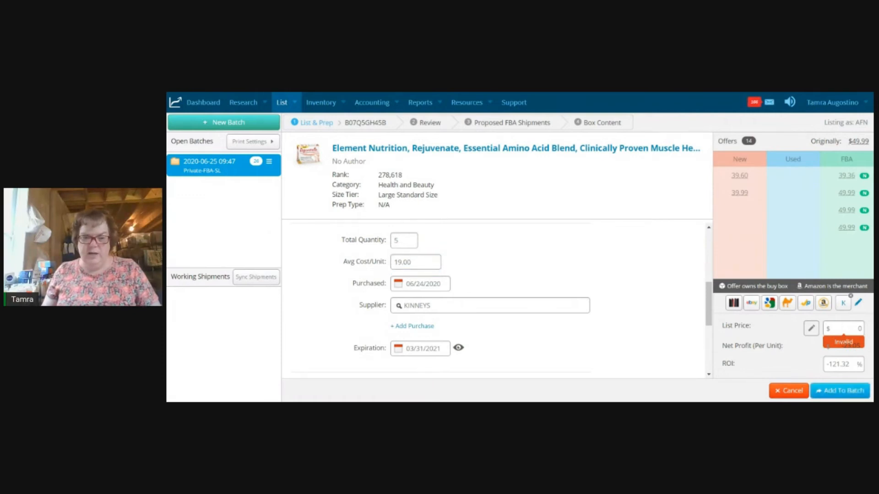
key(Tab)
text(wal)
click(443, 347)
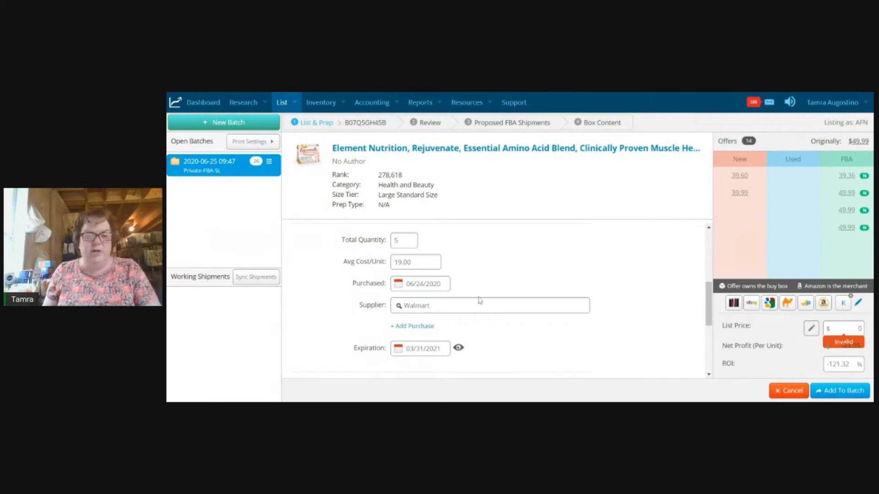
Step: Set the Rejuvenate item's expiration date to 02/24/2021
click(402, 351)
click(417, 234)
click(419, 244)
click(449, 234)
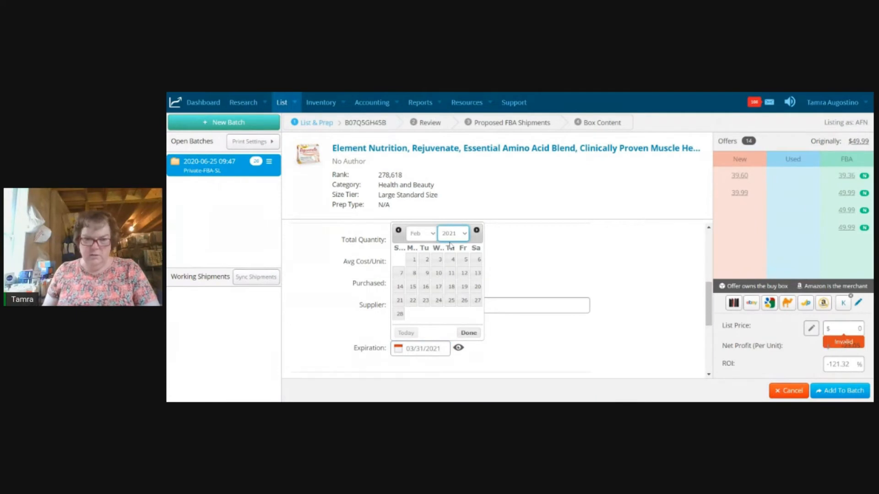
click(438, 305)
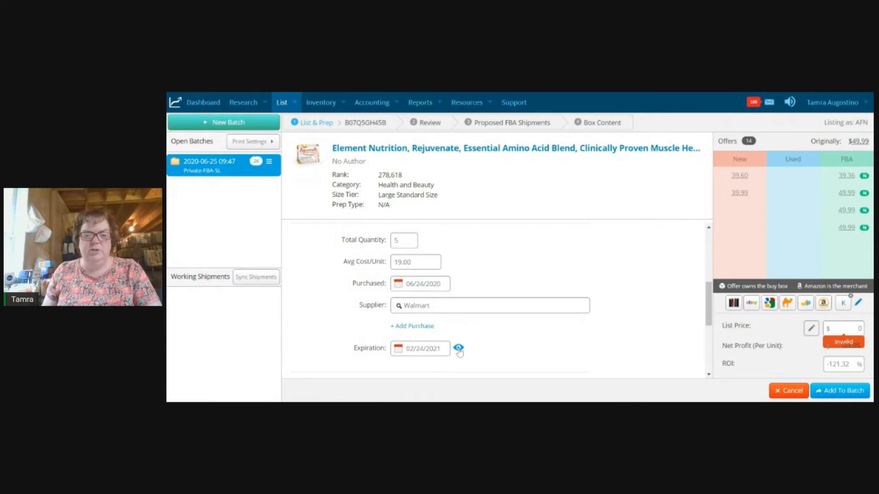
Step: Disable the expiration date, enable it again, and re-enter 02/24/2021 as the date
click(459, 349)
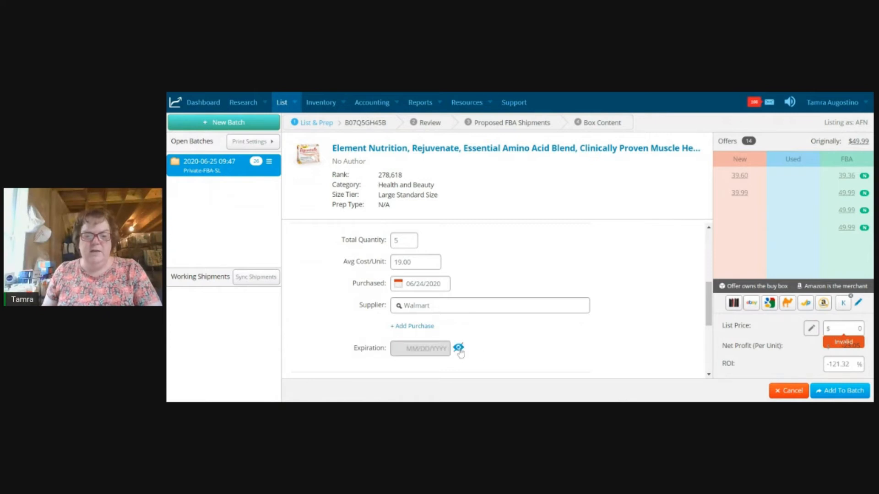
click(459, 349)
click(399, 353)
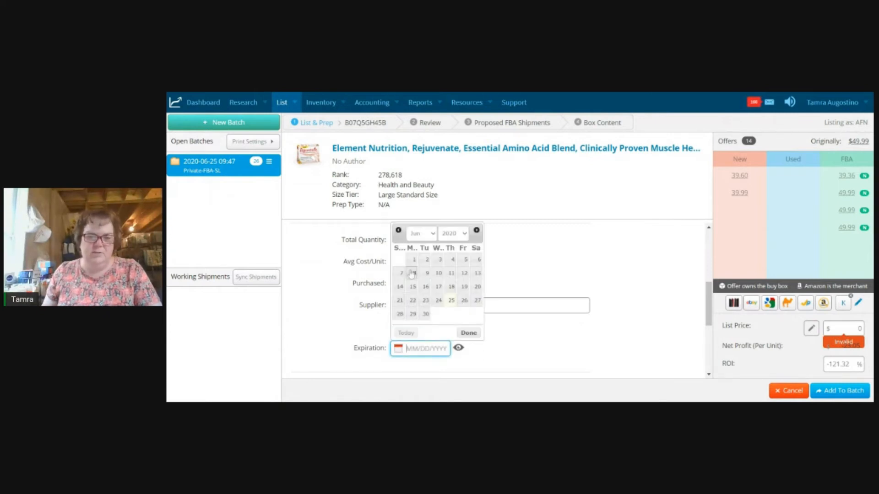
click(418, 234)
click(418, 253)
click(449, 237)
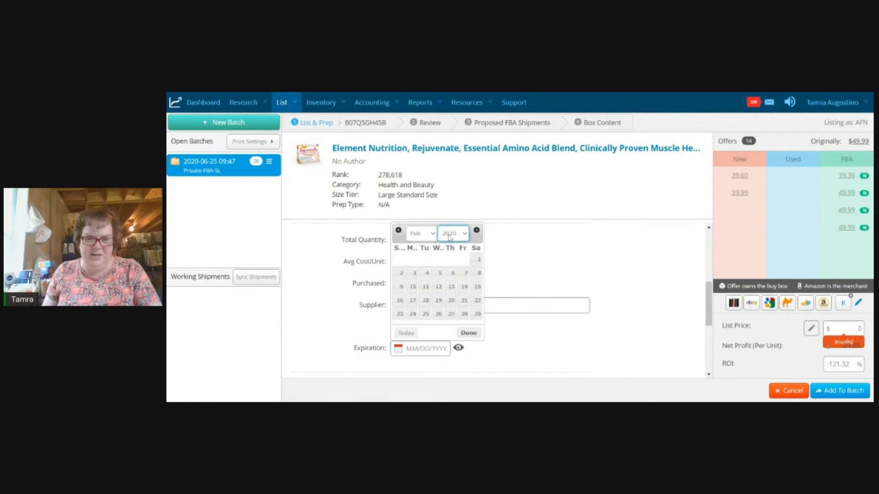
click(452, 247)
click(439, 303)
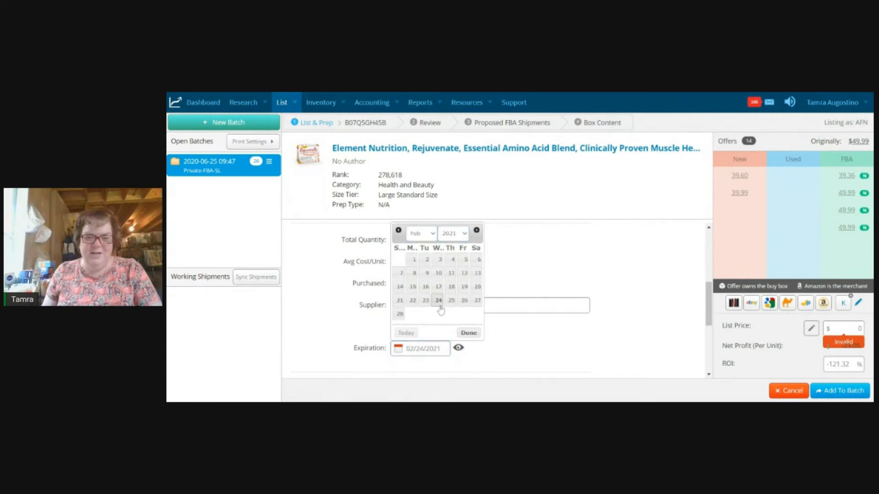
scroll(441, 320, down, 4)
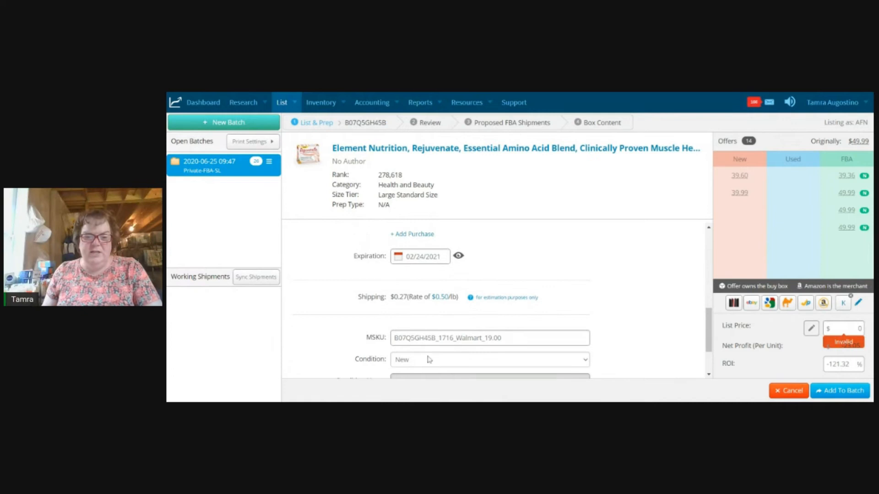
Step: Set the Rejuvenate item's list price to 49.99 and add the item to the batch
scroll(429, 360, down, 2)
scroll(593, 319, up, 3)
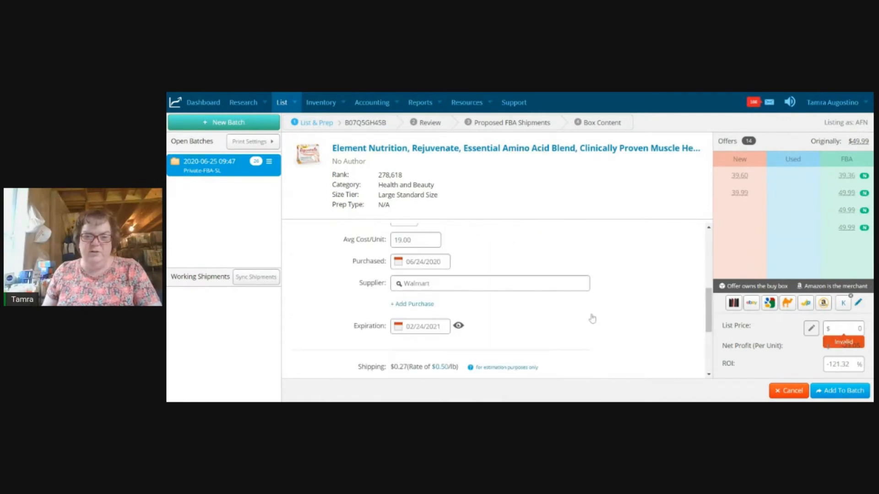
scroll(595, 317, up, 1)
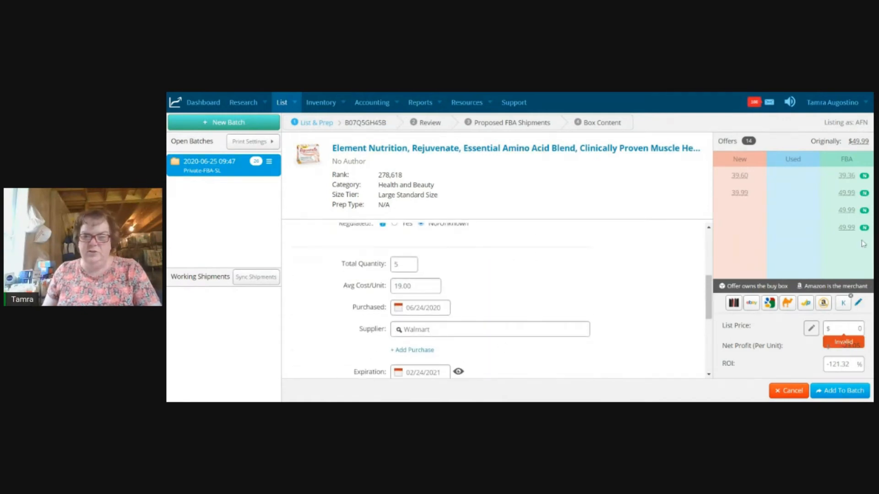
scroll(710, 302, down, 1)
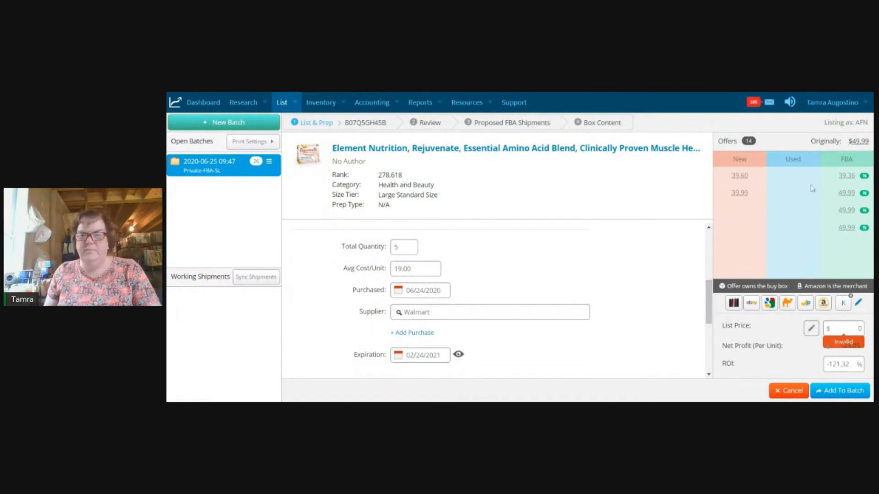
click(847, 179)
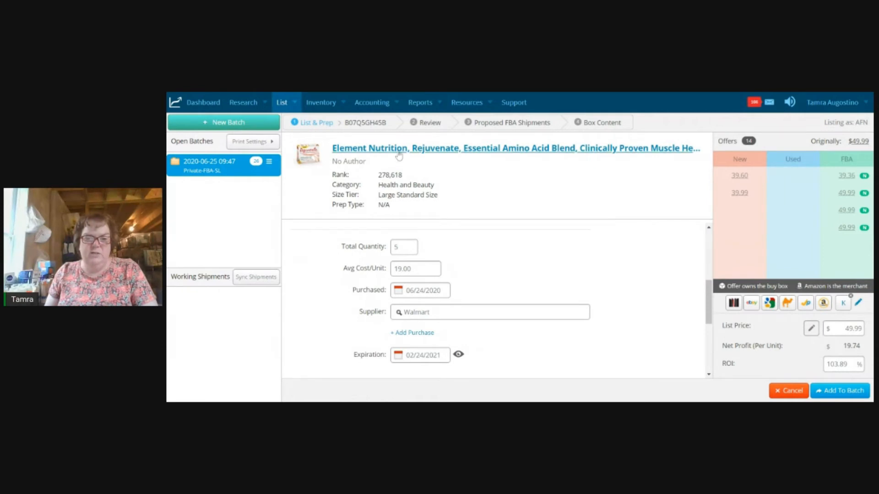
click(839, 392)
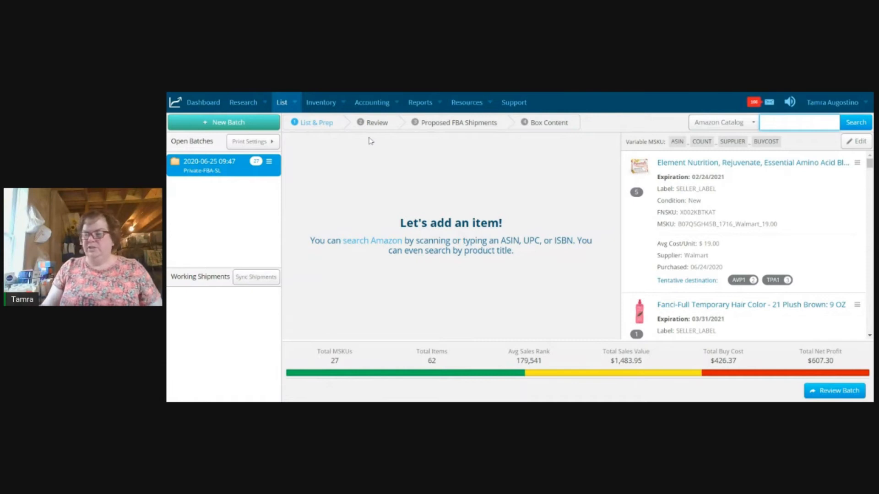
Step: Review the batch's items and submit it, syncing product details and requesting proposed FBA shipment plans from Amazon
mouse_move(584, 379)
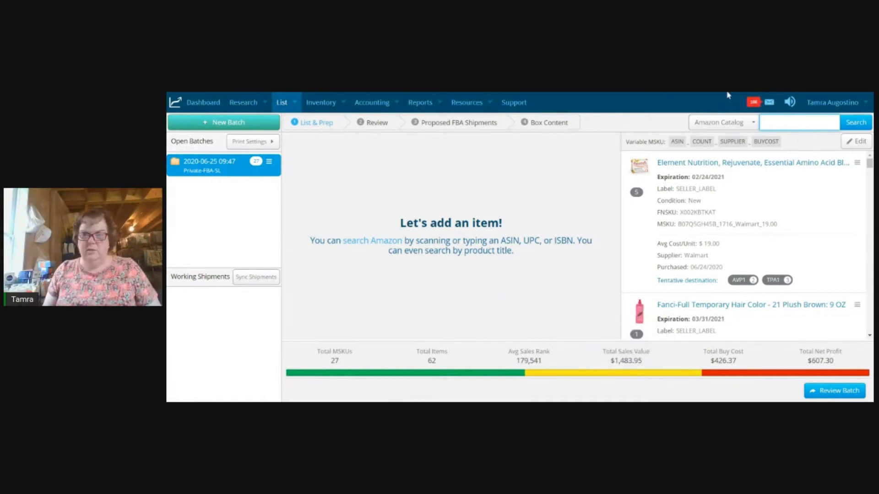
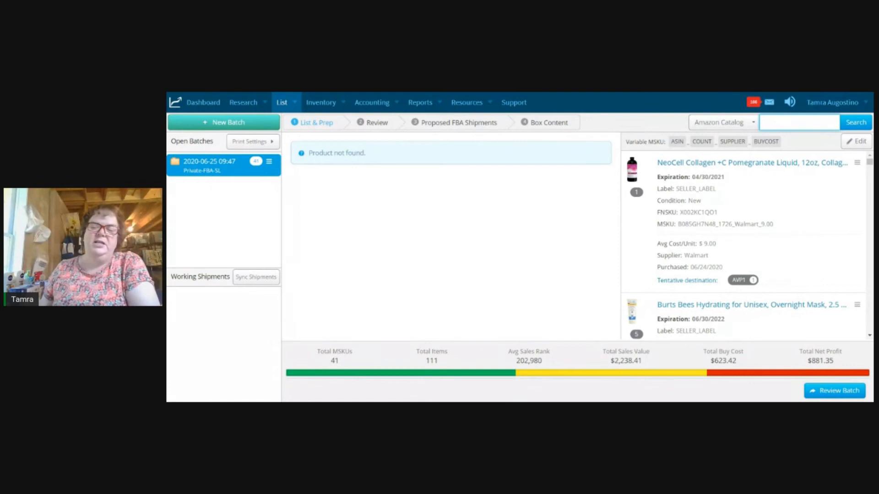
click(837, 392)
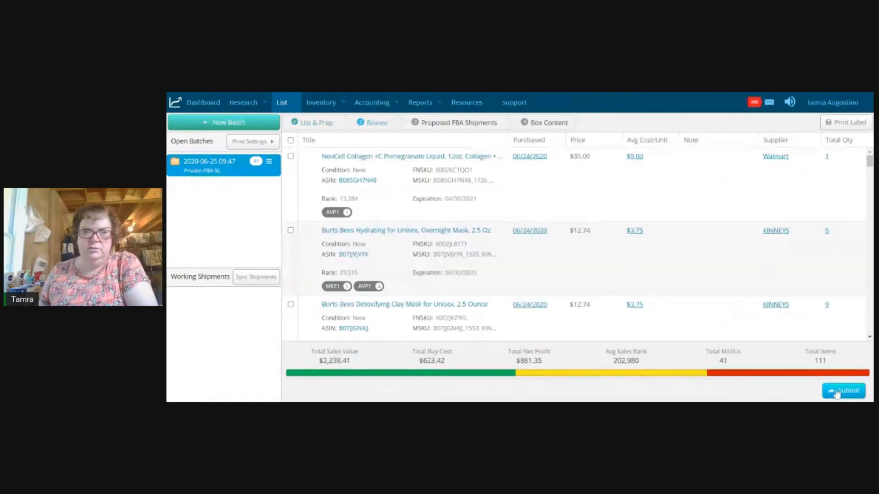
scroll(531, 245, down, 5)
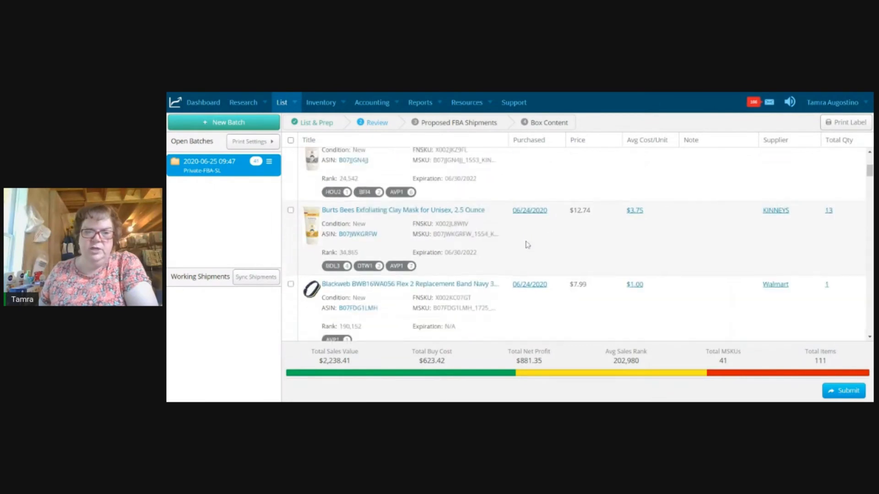
scroll(527, 245, down, 10)
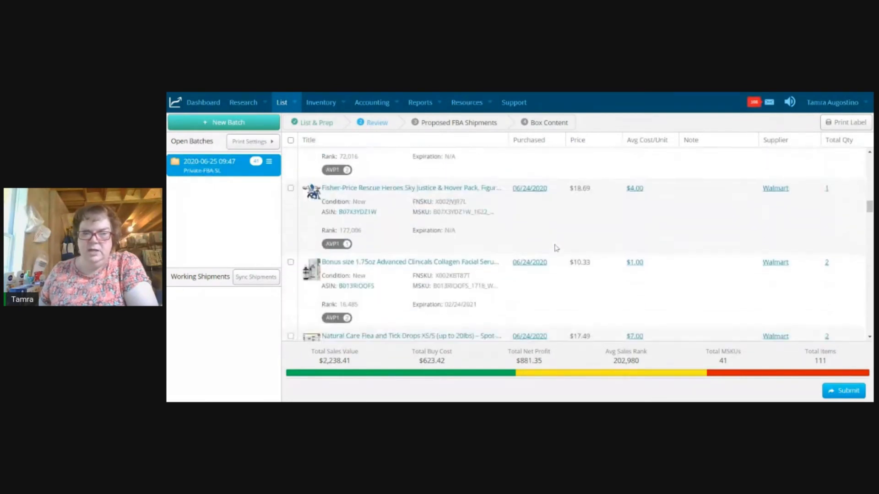
click(843, 392)
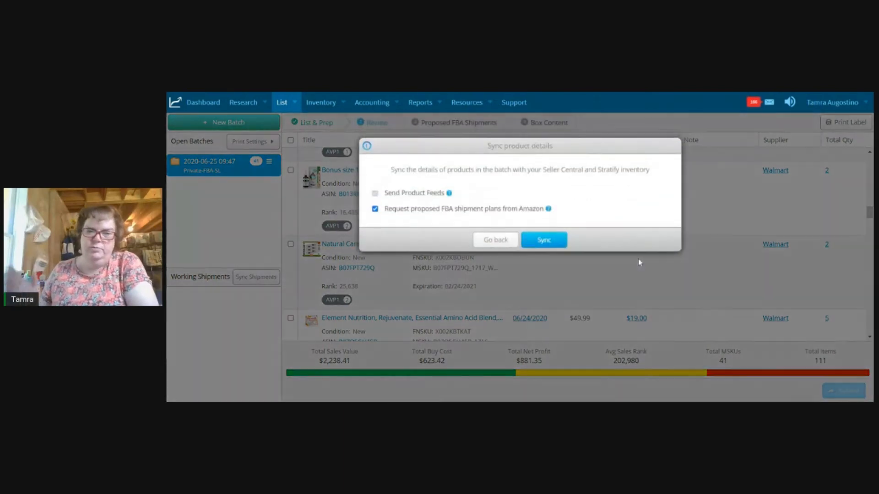
click(543, 240)
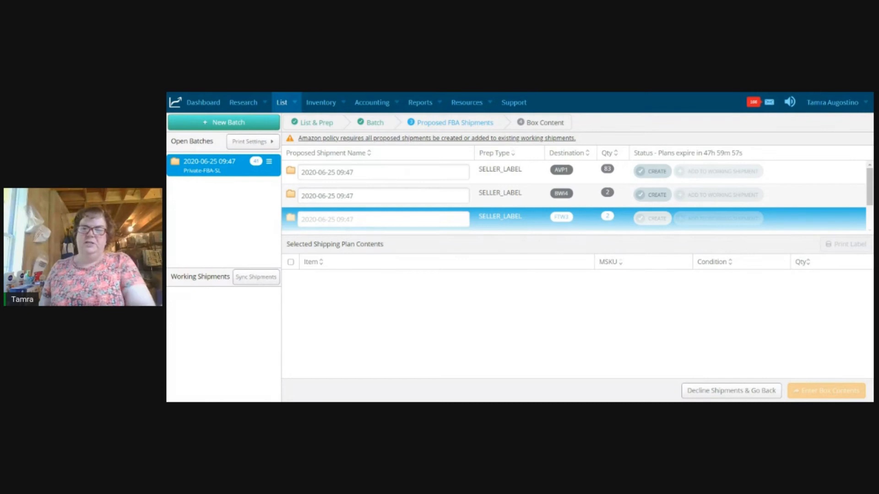
Step: Examine the list of proposed shipments and the contents of the BWI4 and FTW3 plans
scroll(588, 224, down, 2)
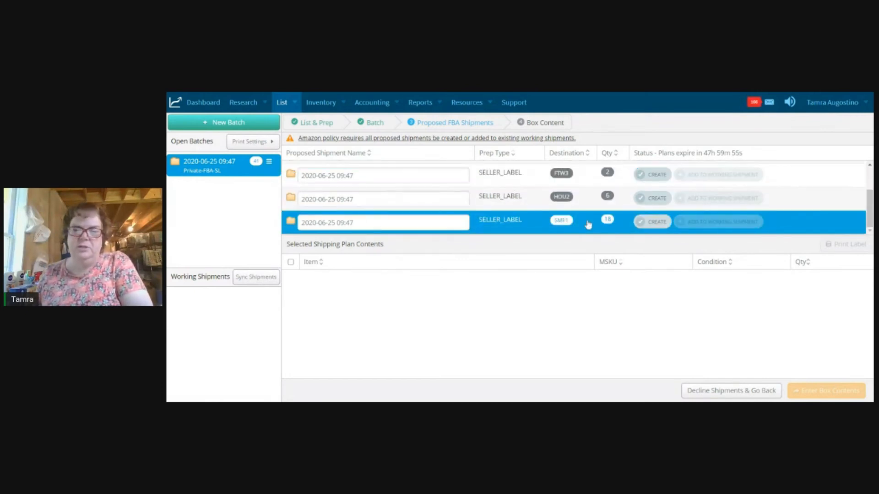
scroll(589, 224, up, 2)
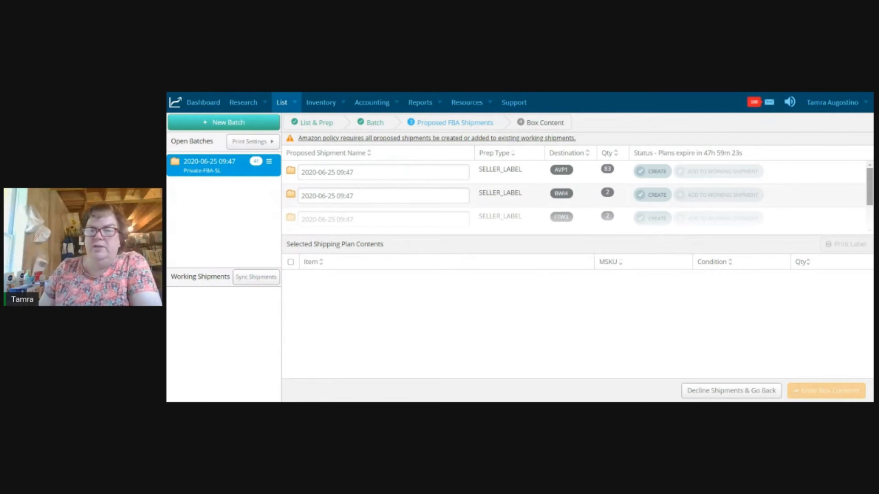
click(566, 203)
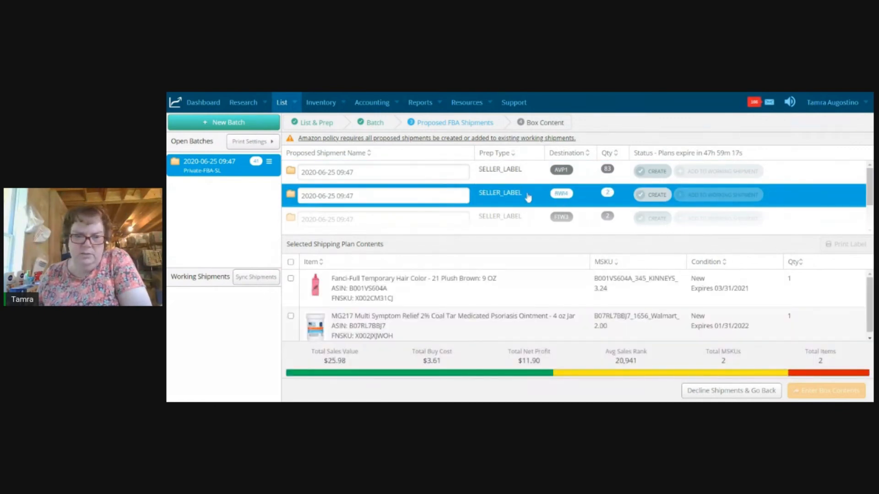
scroll(405, 321, down, 1)
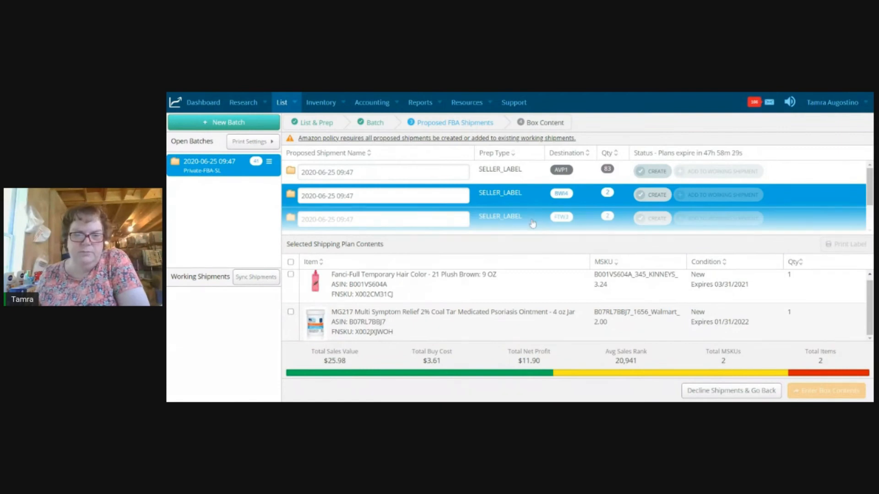
click(533, 223)
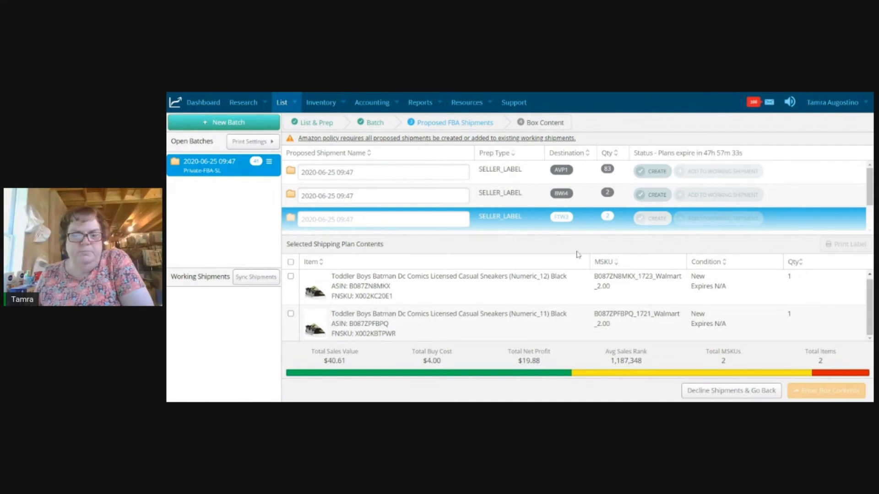
click(533, 205)
scroll(518, 210, down, 1)
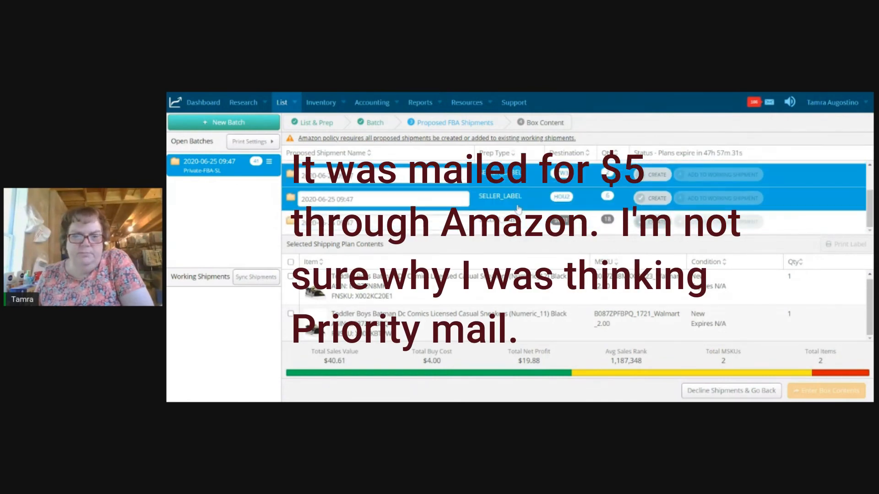
Step: Examine the items in the proposed shipments to HOU2, FTW3 and SMF1
click(519, 197)
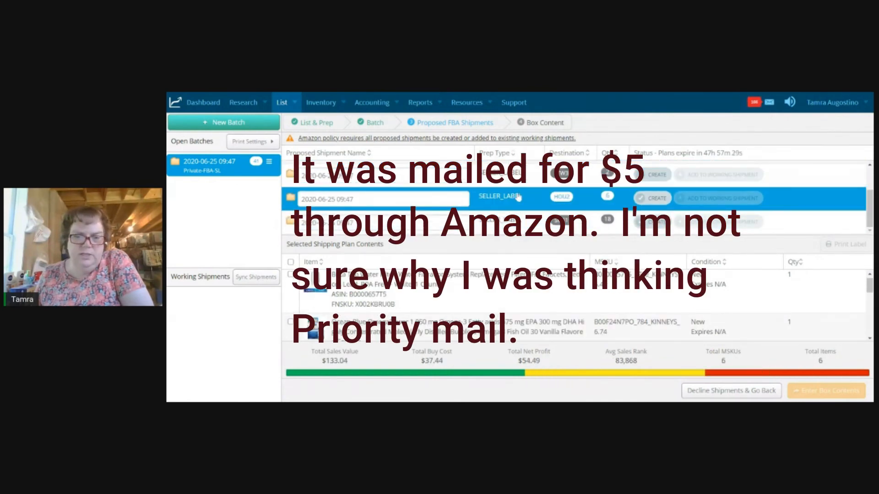
scroll(521, 297, down, 4)
scroll(522, 298, down, 4)
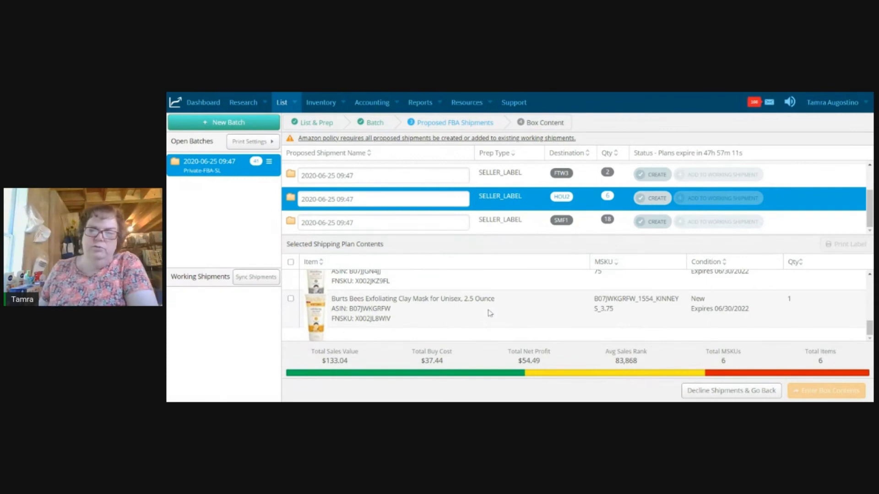
click(493, 177)
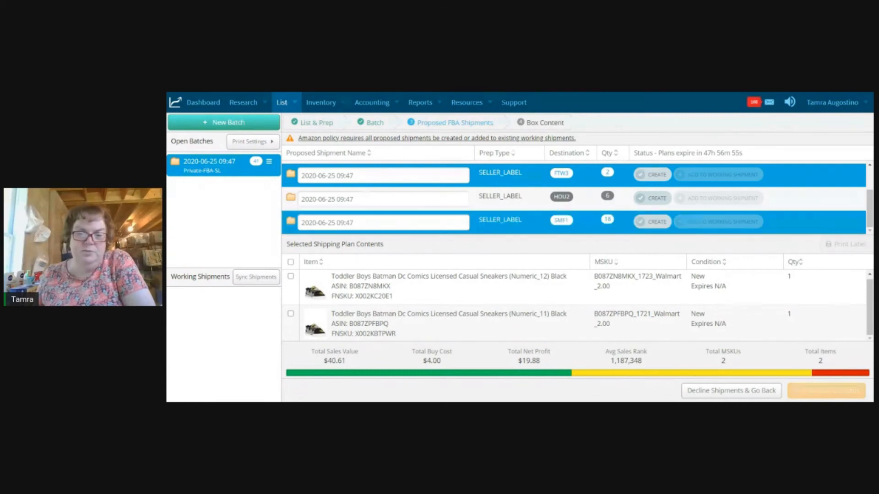
click(517, 223)
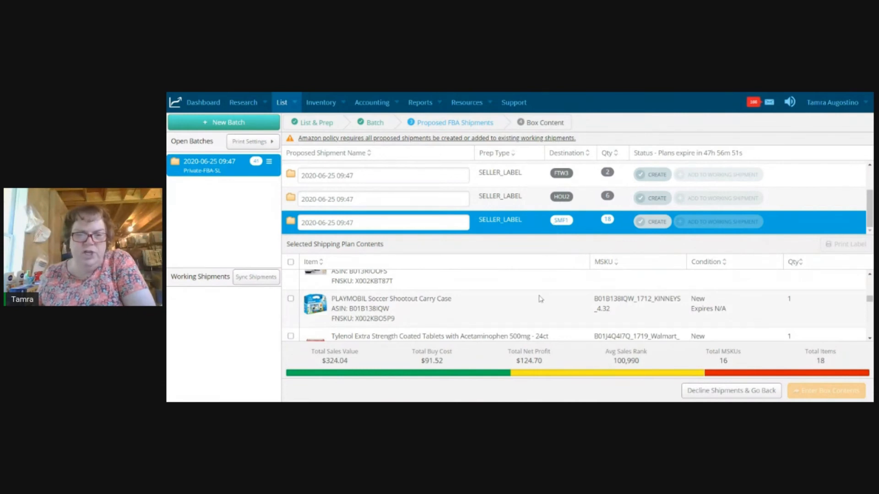
scroll(540, 298, down, 3)
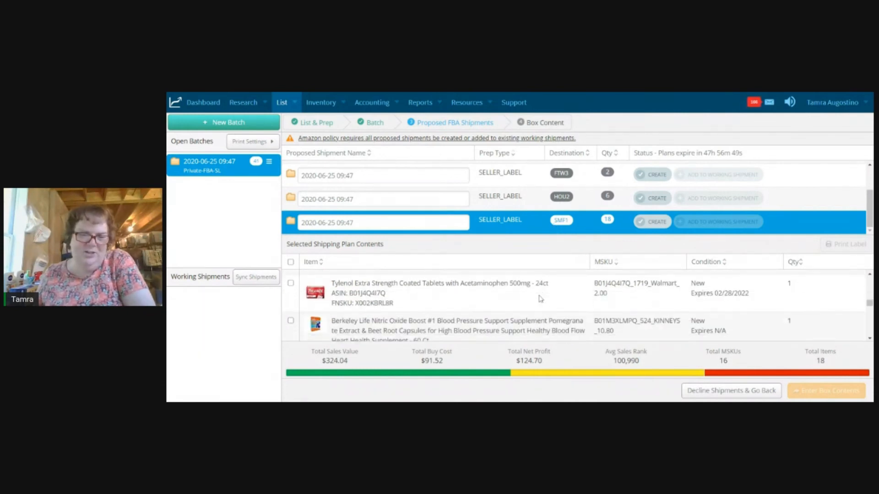
scroll(541, 298, down, 5)
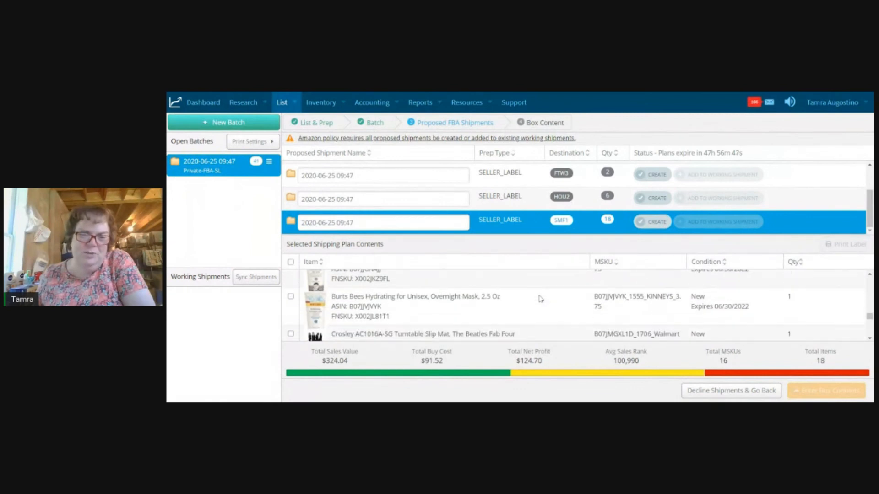
scroll(540, 298, down, 5)
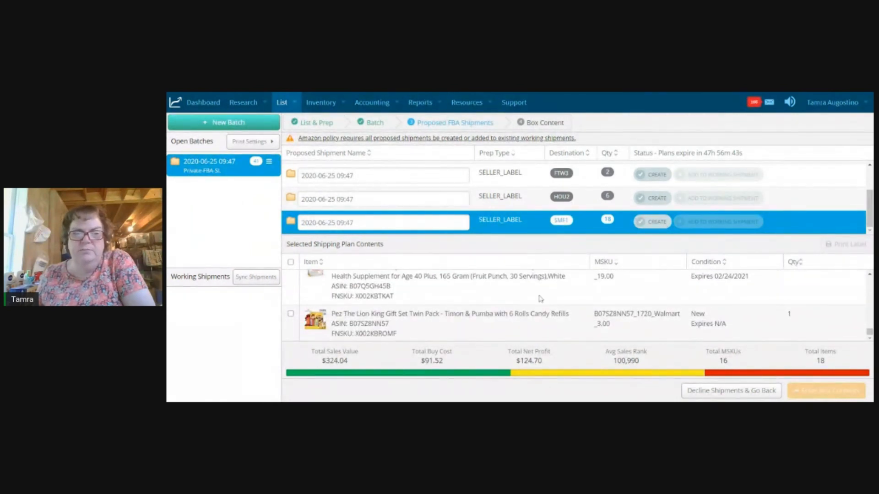
Step: Create the proposed shipment to AVP1 and confirm its creation
scroll(625, 193, up, 3)
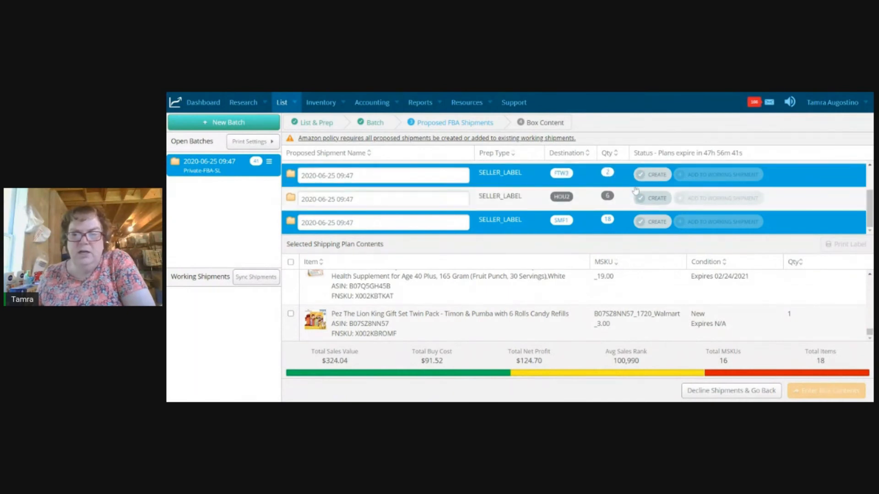
click(655, 171)
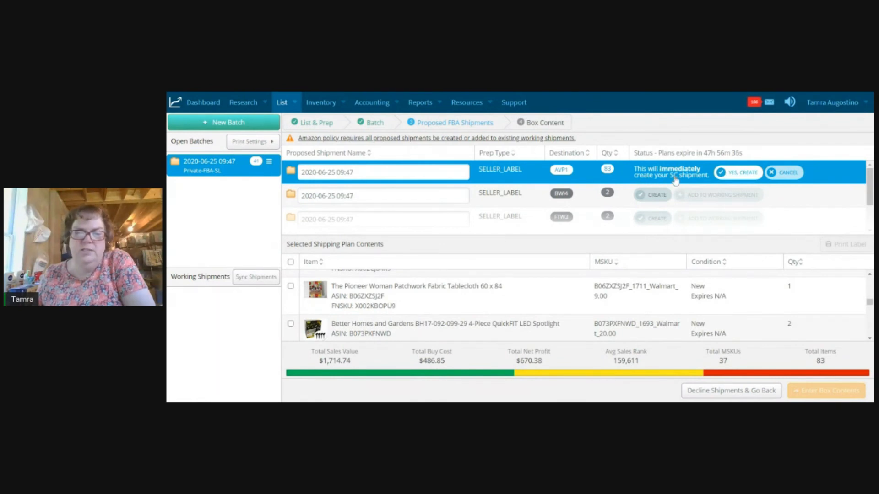
click(733, 176)
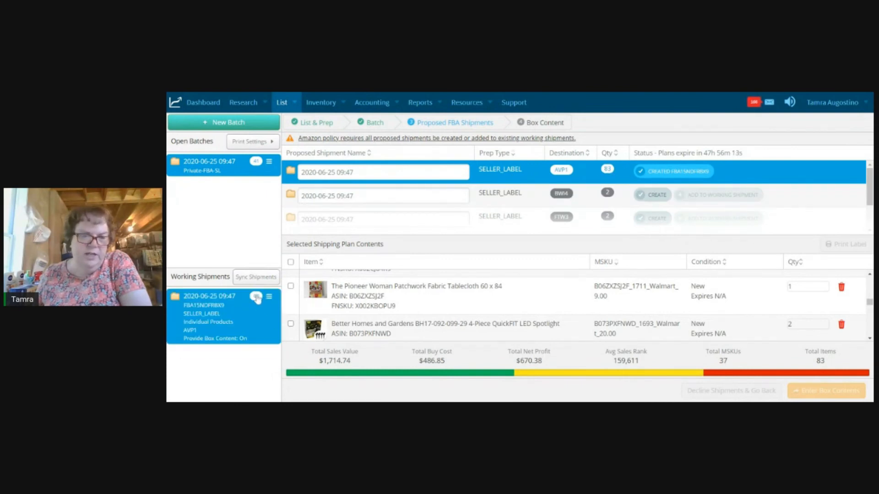
Step: Open the box content information of the AVP1 working shipment and look through its item list
click(269, 299)
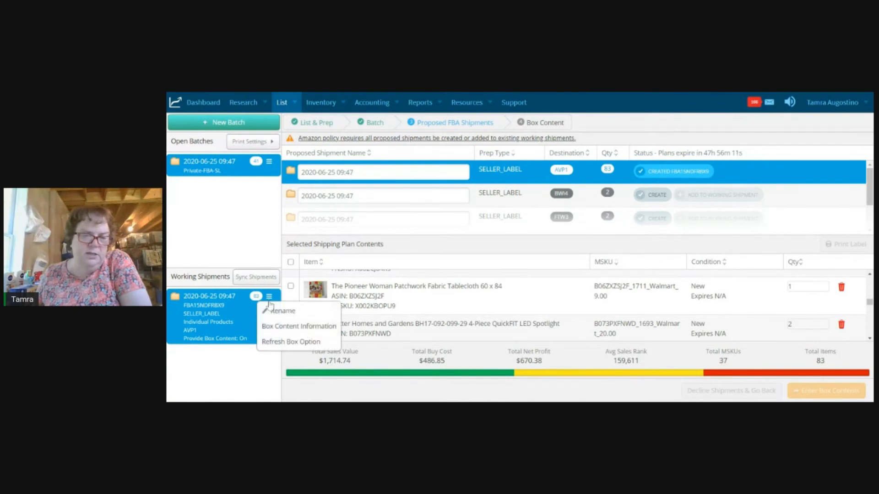
click(279, 326)
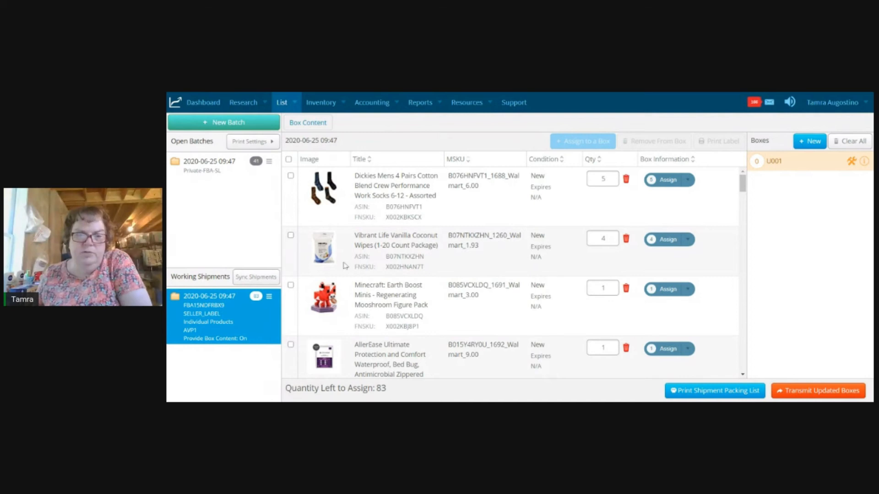
scroll(380, 323, down, 6)
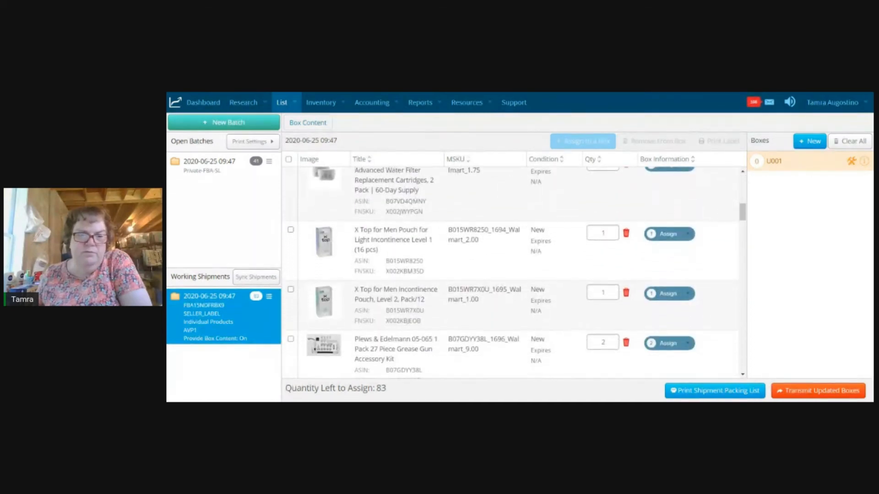
scroll(511, 273, down, 3)
scroll(392, 322, down, 5)
scroll(392, 321, down, 6)
scroll(515, 274, down, 4)
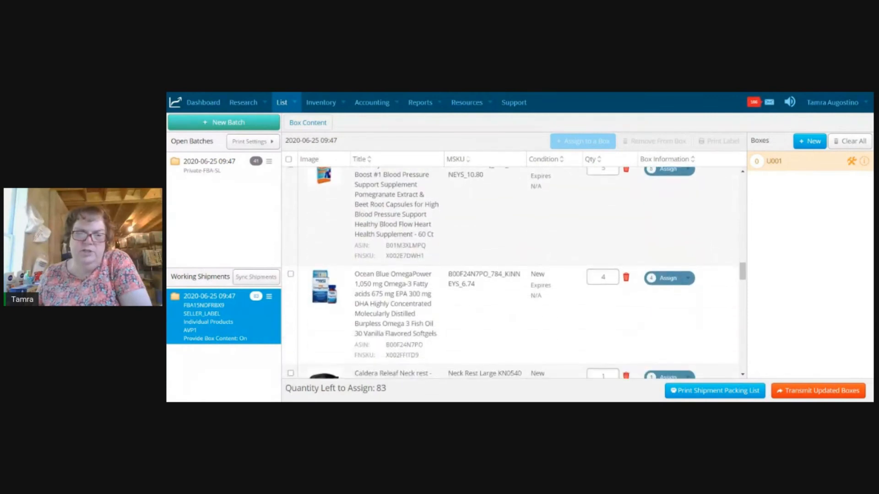
scroll(511, 274, down, 6)
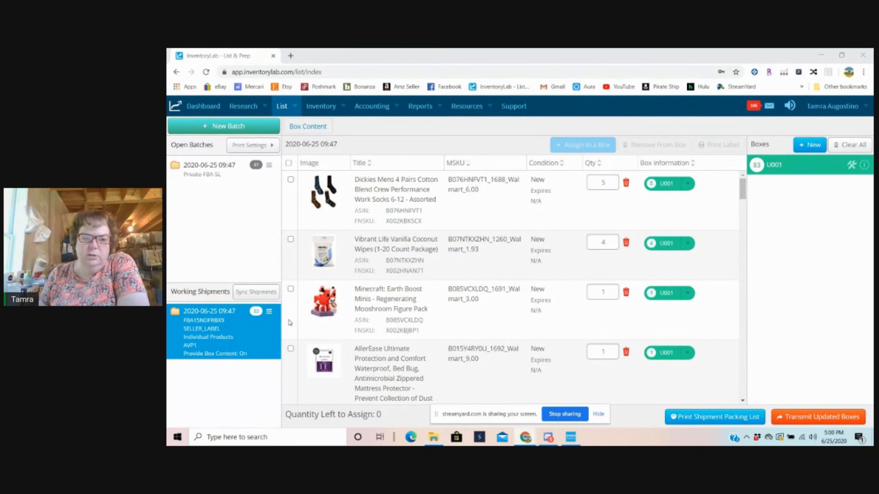
Step: Select all items in the AVP1 shipment's box content list and clear the selection again
click(289, 162)
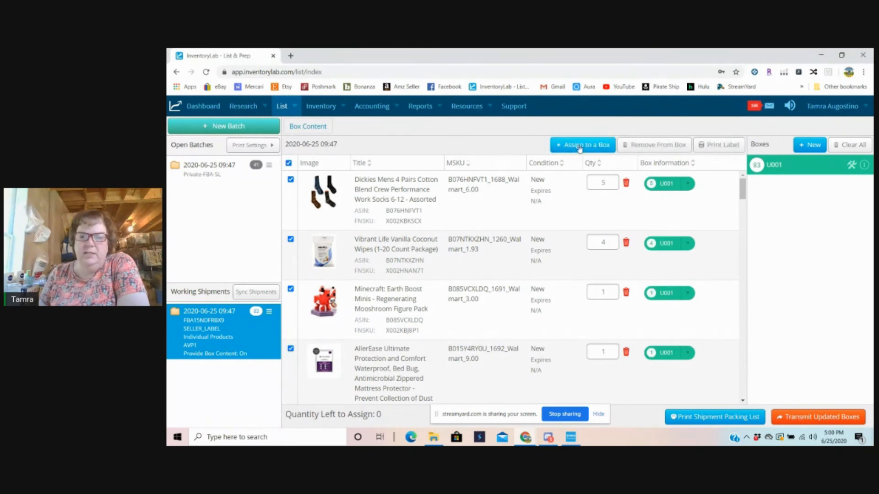
click(288, 164)
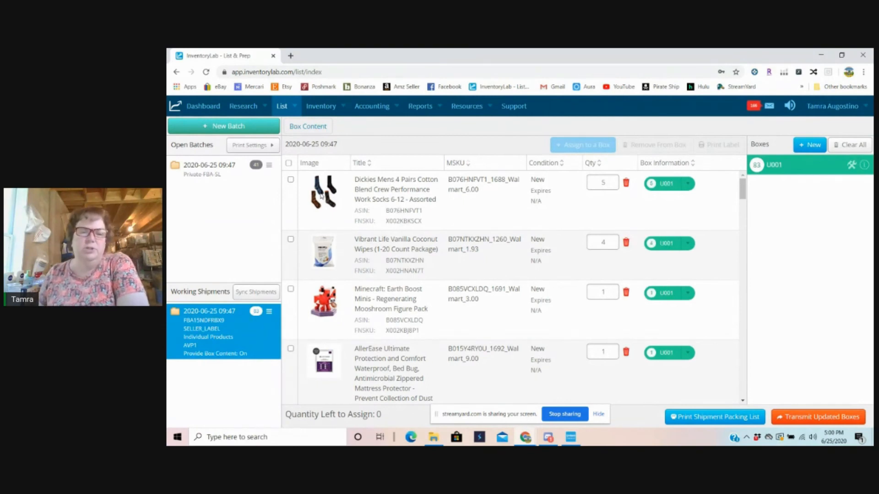
Step: Check the work socks' box assignment and the new-box prompt without changing anything, and look through the other items' box assignments
click(688, 184)
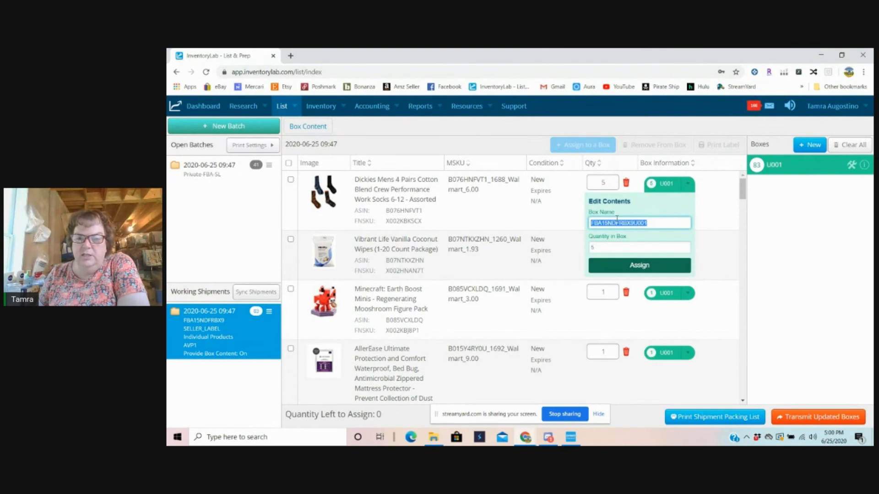
click(704, 207)
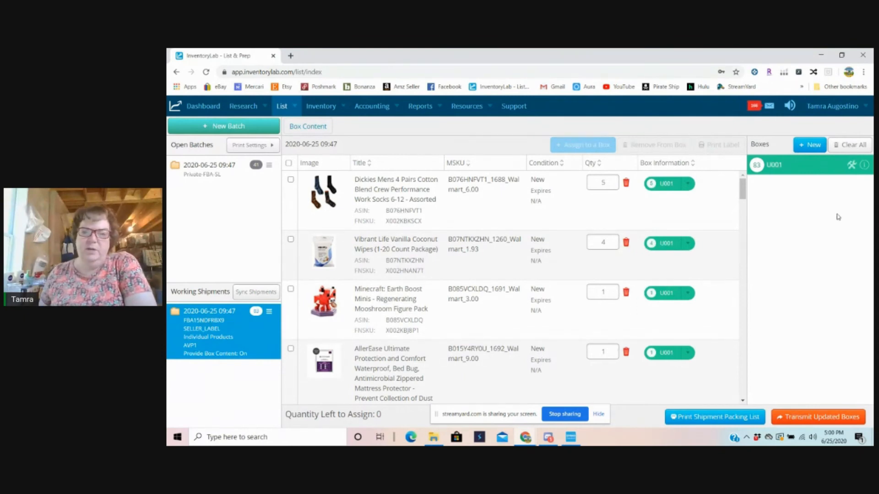
click(807, 146)
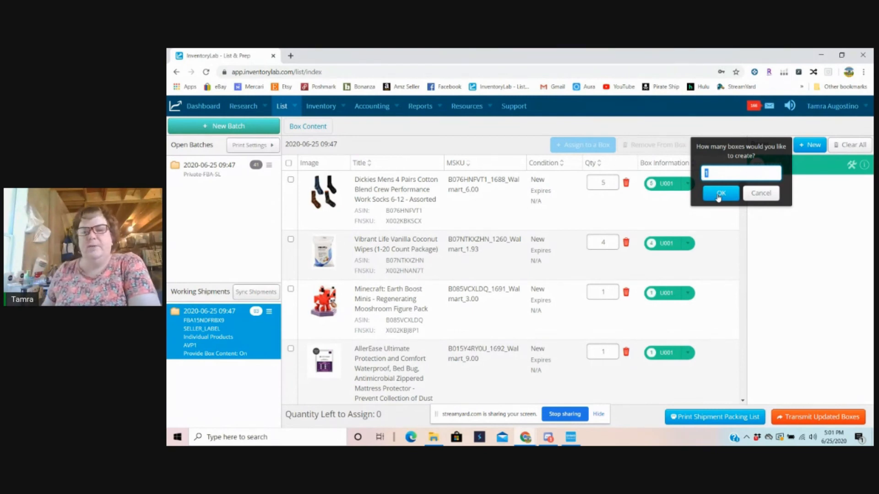
click(761, 195)
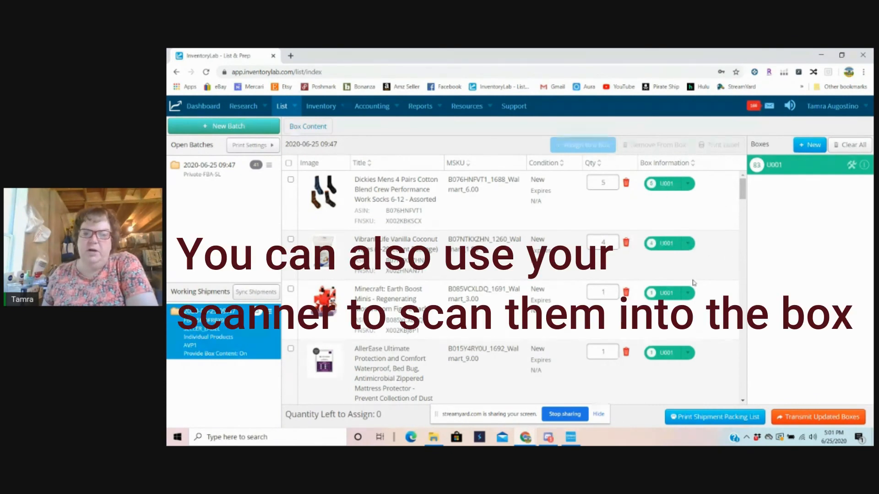
scroll(693, 283, down, 4)
scroll(692, 288, down, 3)
scroll(692, 288, down, 5)
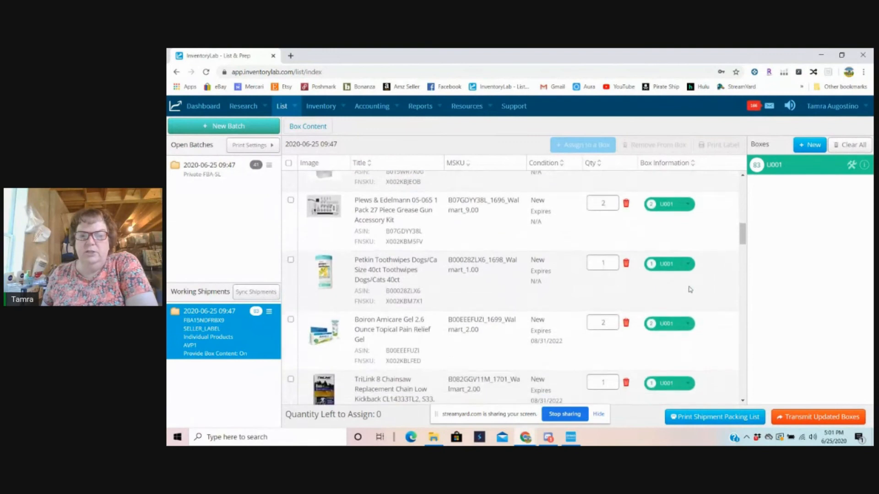
scroll(691, 290, down, 1)
scroll(690, 289, down, 1)
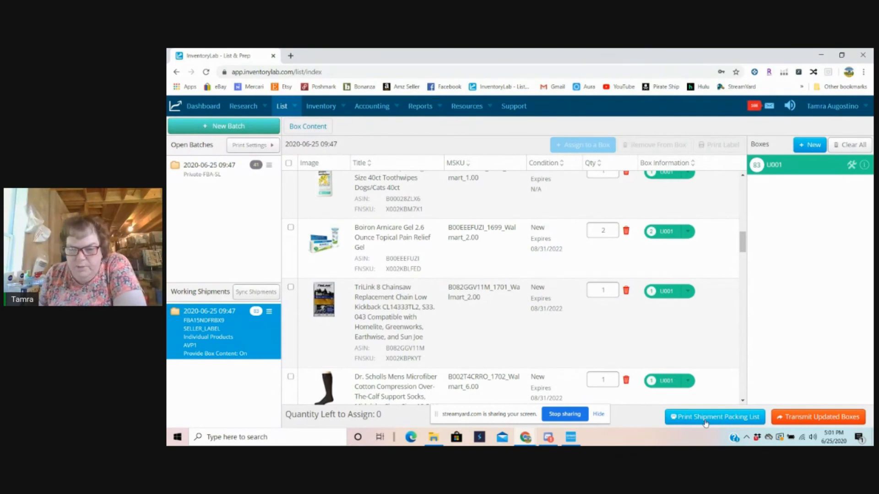
Step: Transmit the updated boxes for the AVP1 shipment, submitting box U001 with a weight of 31.14 lbs and dimensions of 24 × 18 × 18 inches
click(599, 415)
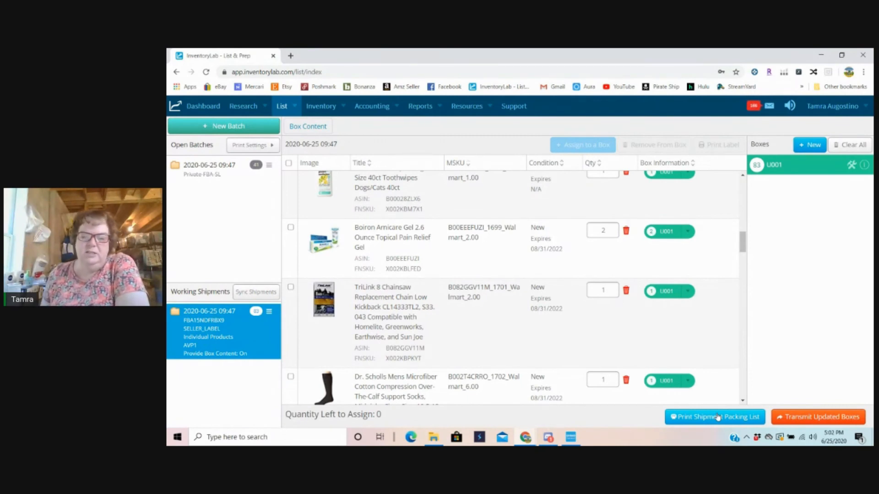
click(821, 418)
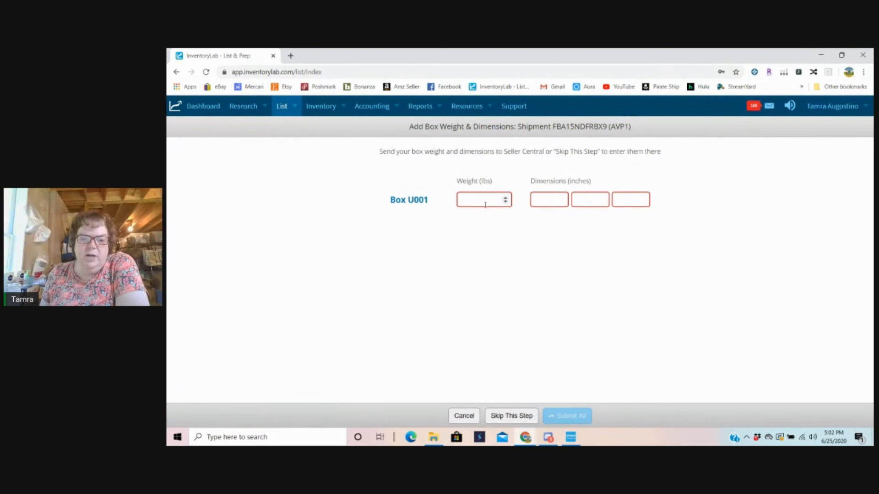
click(478, 198)
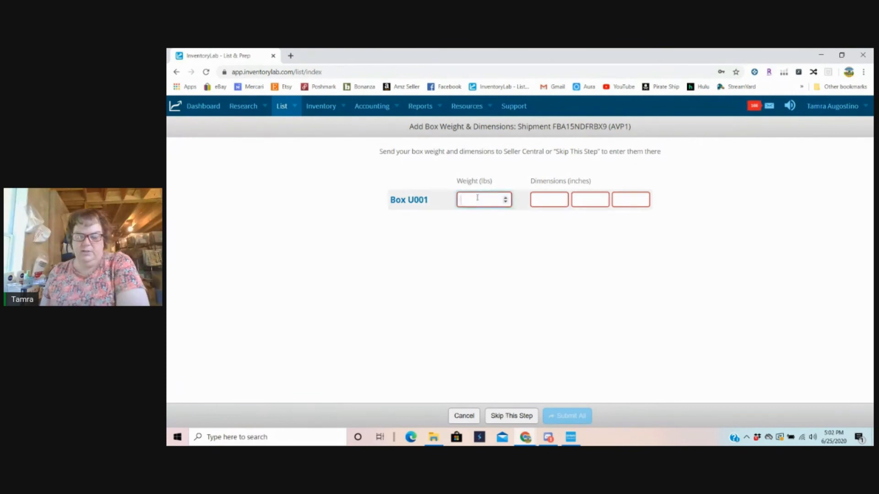
text(31.14)
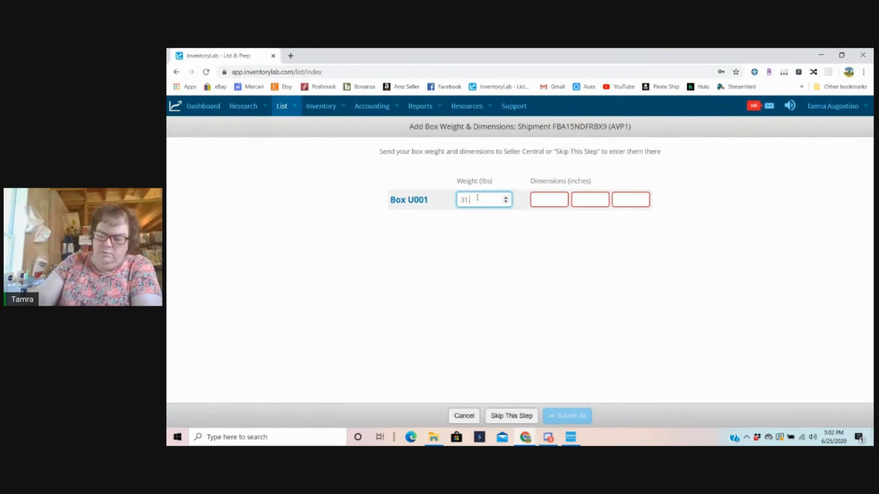
click(541, 198)
text(24)
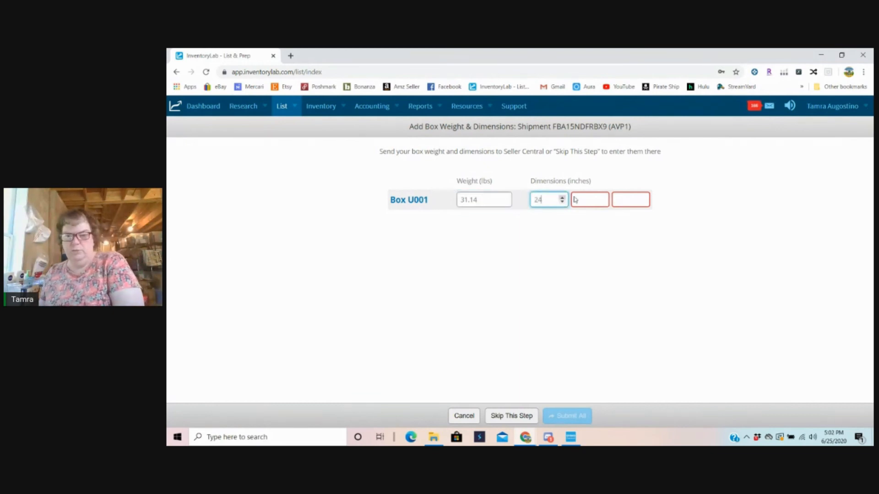
click(591, 200)
text(18)
click(630, 200)
text(18)
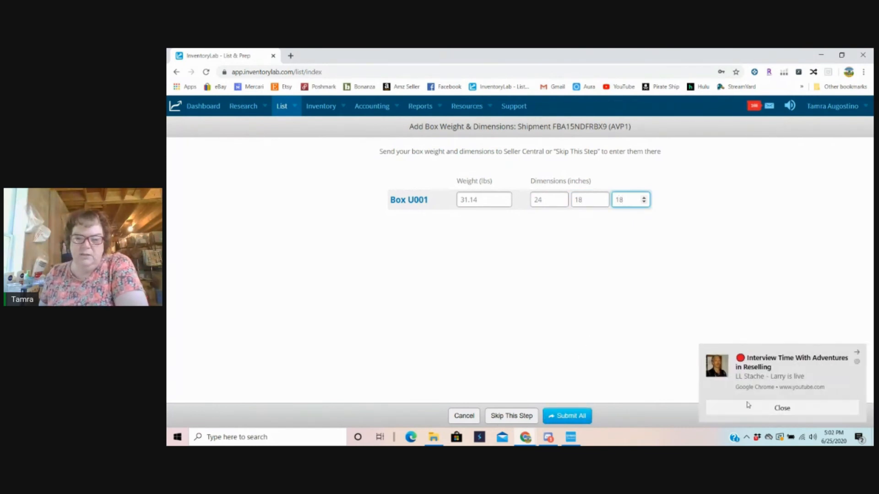
click(749, 408)
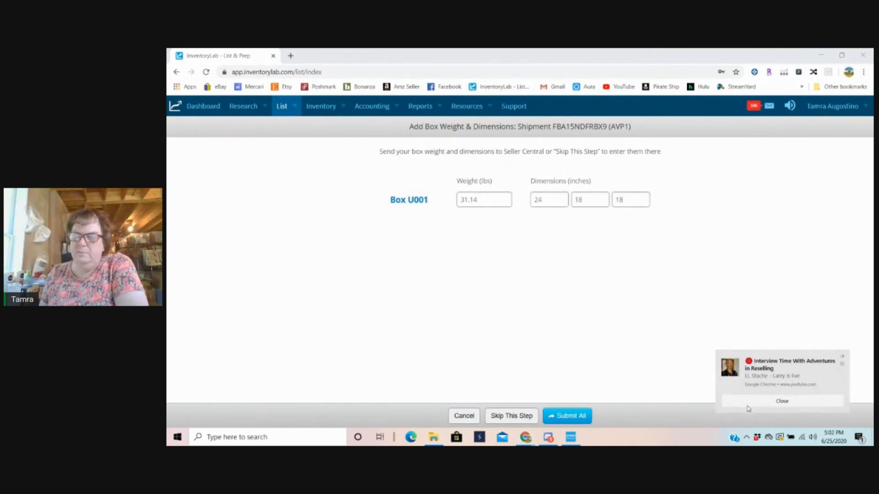
click(567, 417)
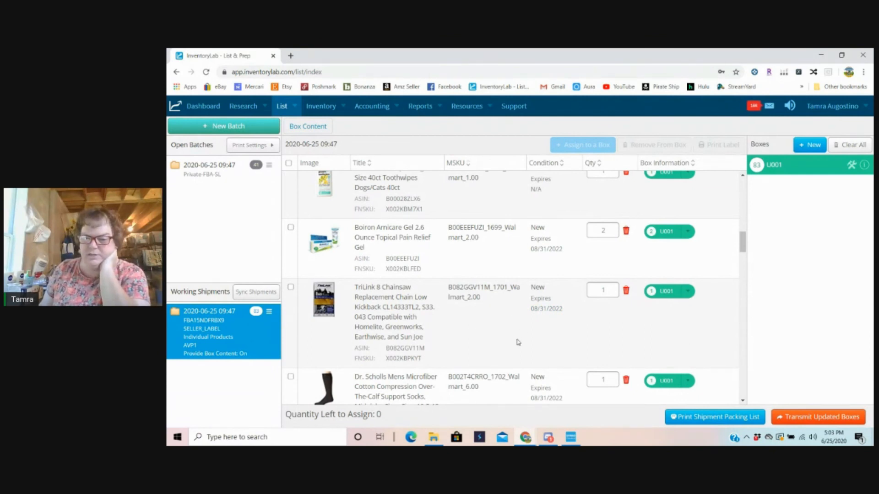
scroll(520, 341, down, 1)
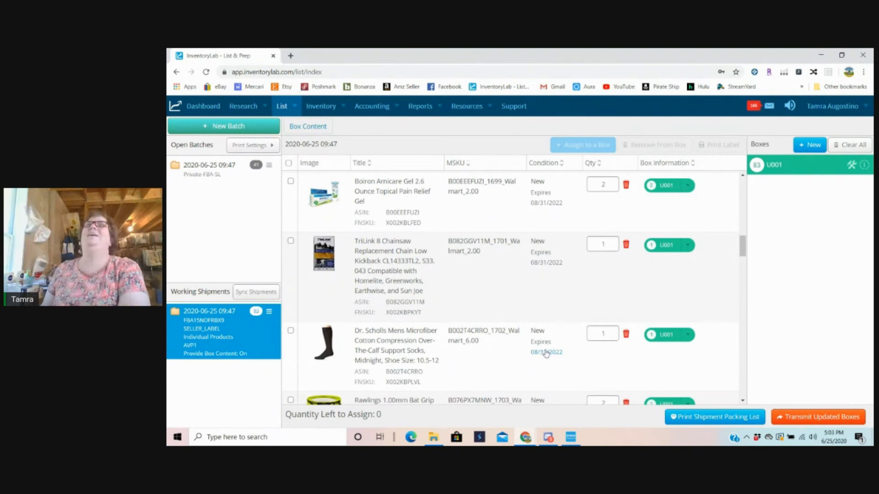
scroll(546, 354, down, 1)
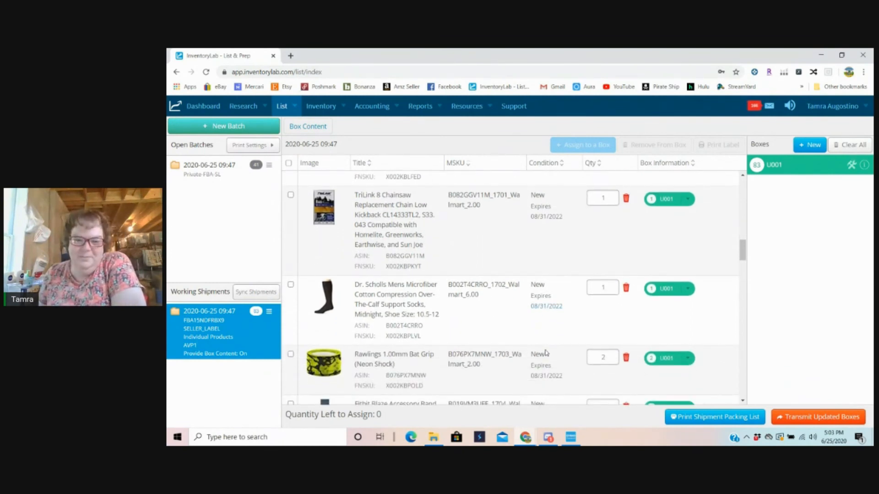
scroll(546, 354, down, 1)
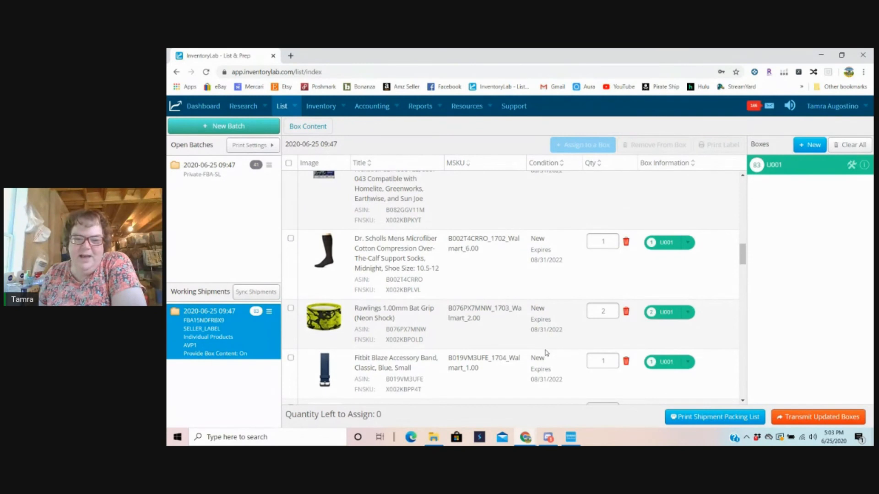
scroll(546, 354, down, 1)
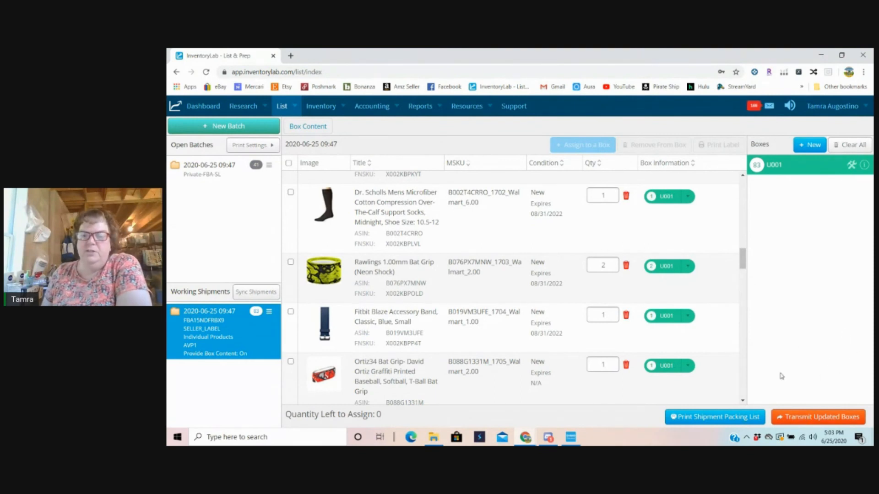
Step: Open Amazon Seller Central in a new browser tab and bring up the FBA shipping queue
click(291, 55)
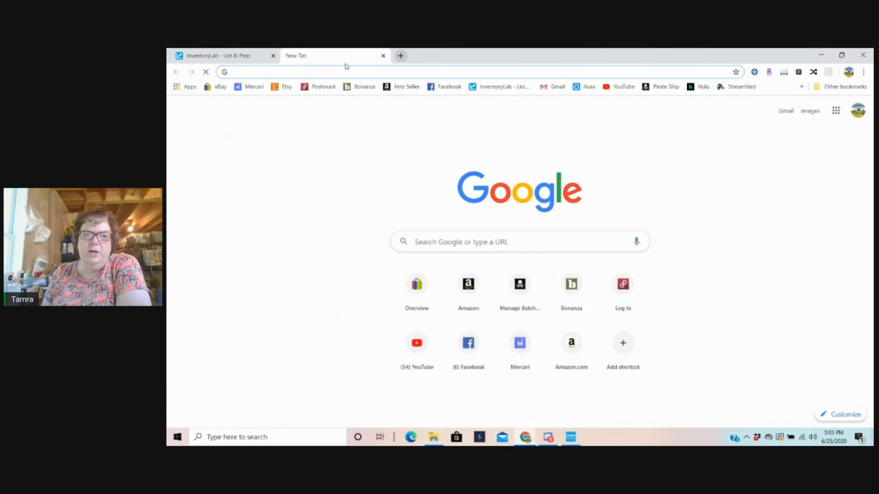
click(406, 89)
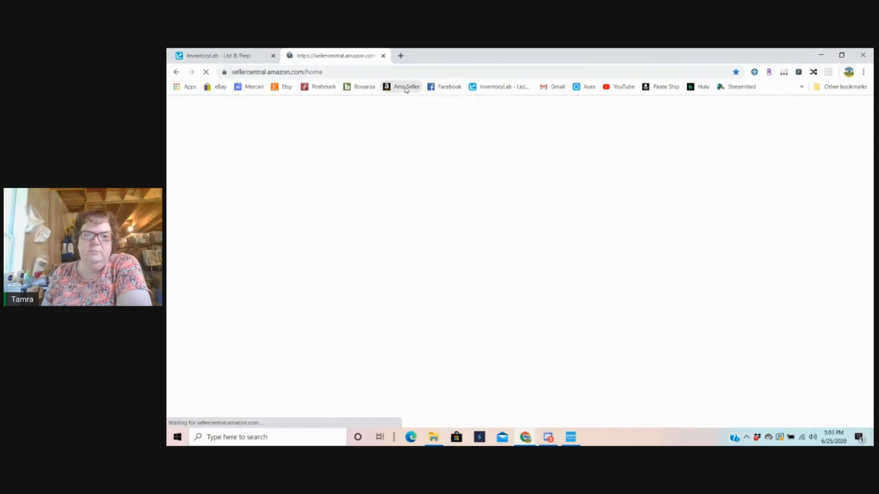
mouse_move(229, 128)
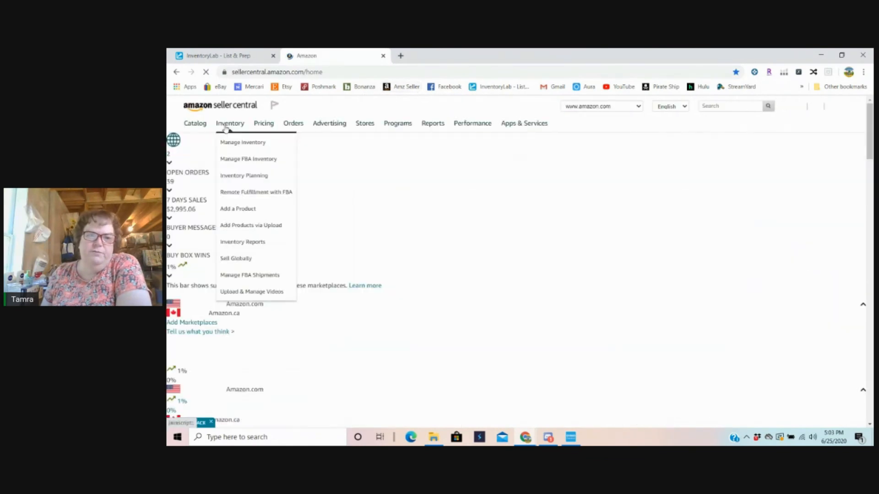
click(242, 279)
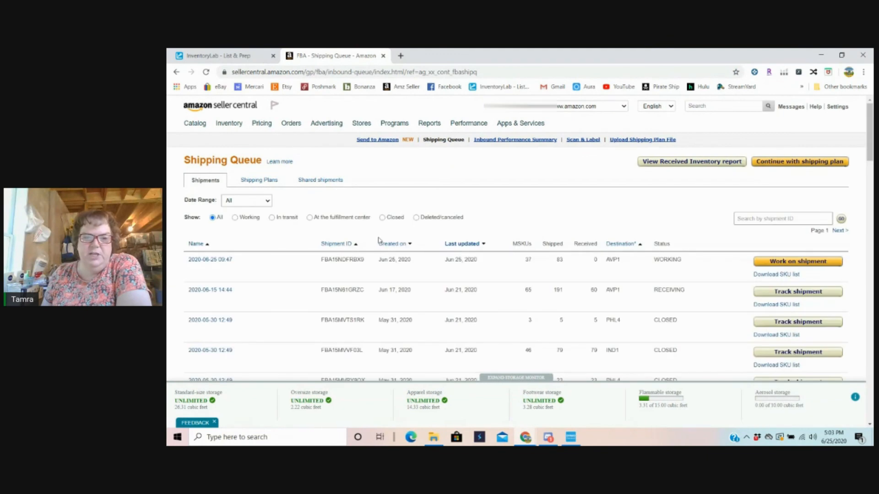
scroll(635, 272, down, 1)
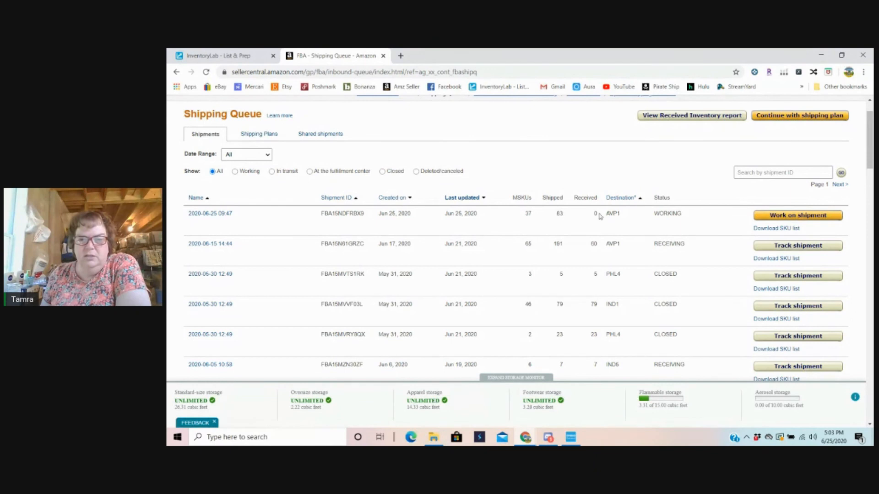
Step: Dismiss the issue notice in InventoryLab and open the working AVP1 shipment from the Seller Central shipping queue
click(202, 57)
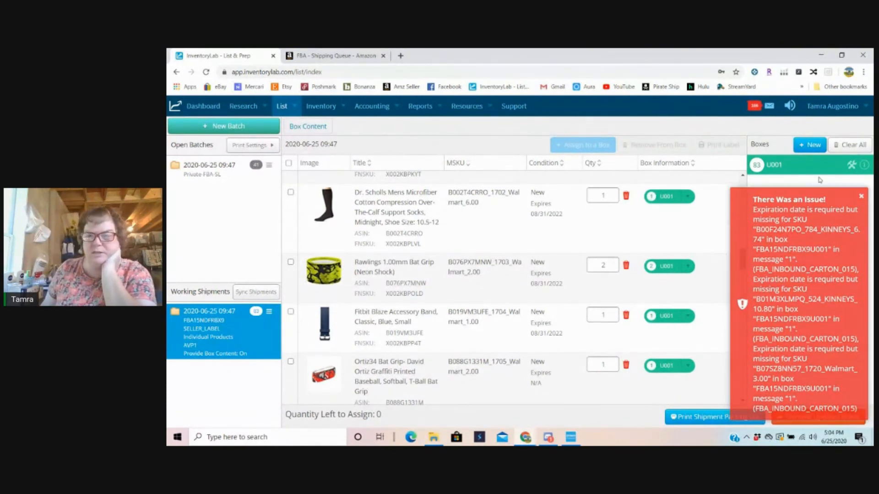
click(861, 201)
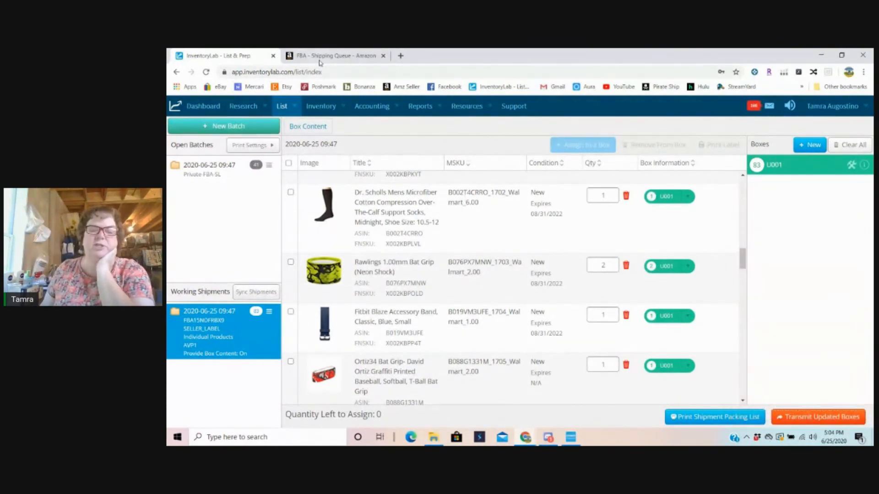
click(320, 60)
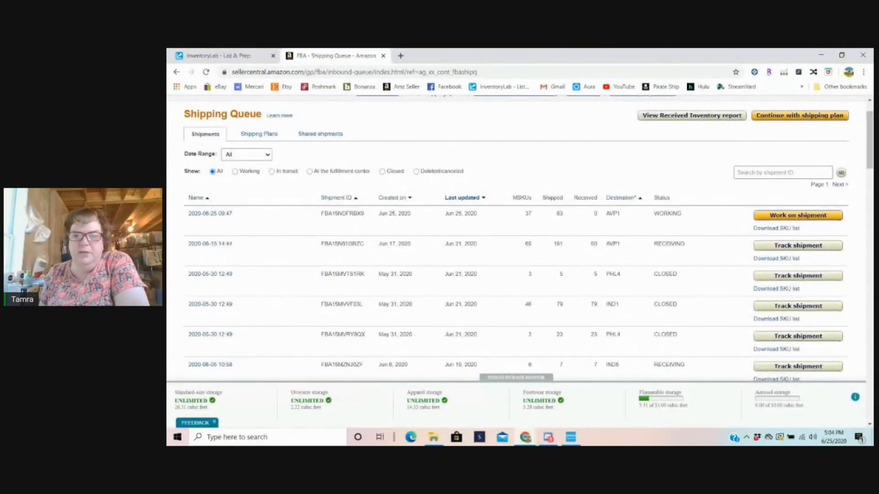
click(786, 216)
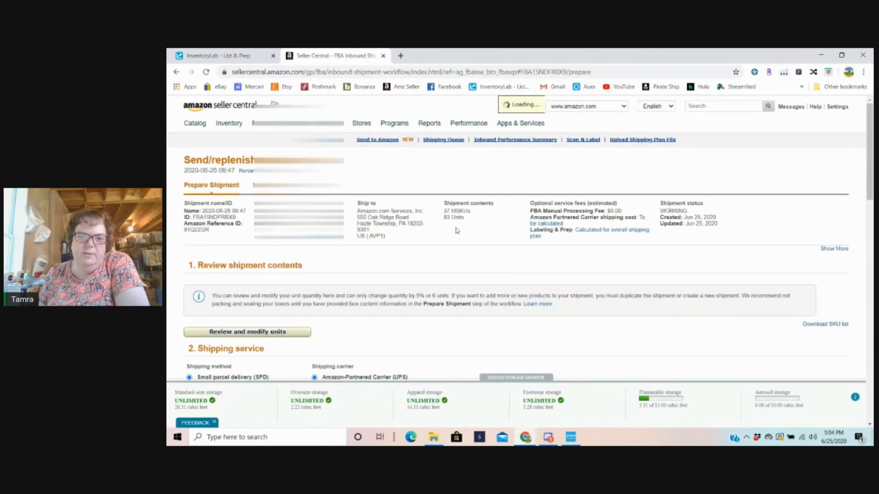
Step: Set box 1's weight to 31.14 lb and its dimensions to 24 × 18 × 18 in in the shipment packing section
scroll(452, 254, down, 3)
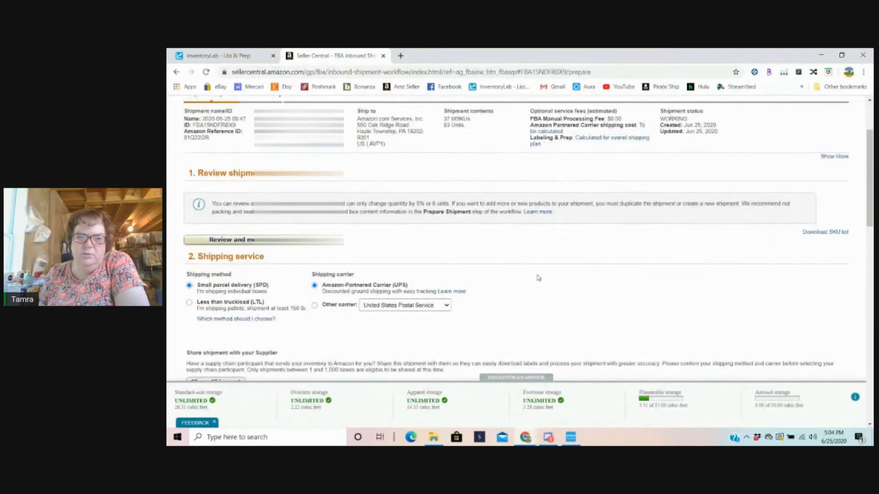
scroll(538, 279, down, 1)
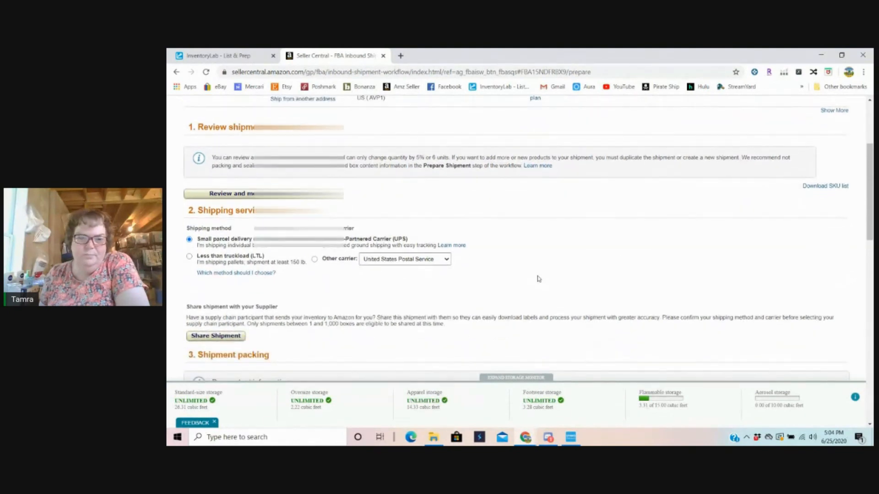
scroll(538, 279, down, 9)
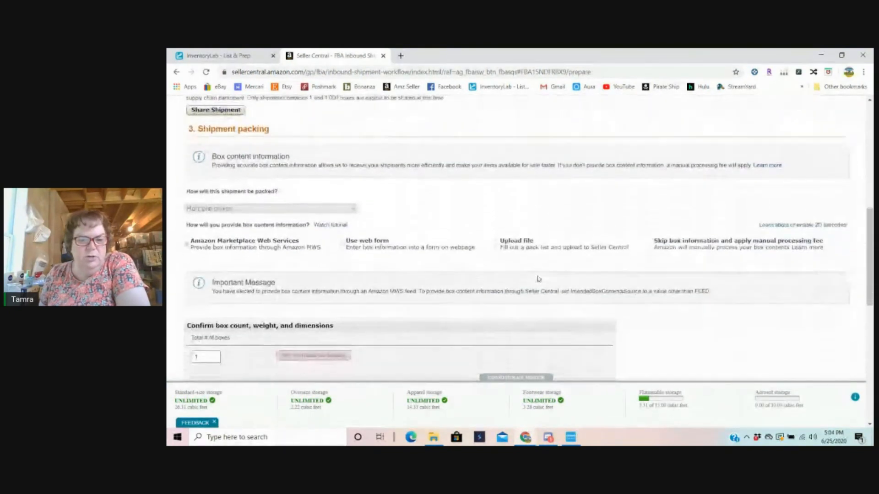
click(288, 265)
text(31.14)
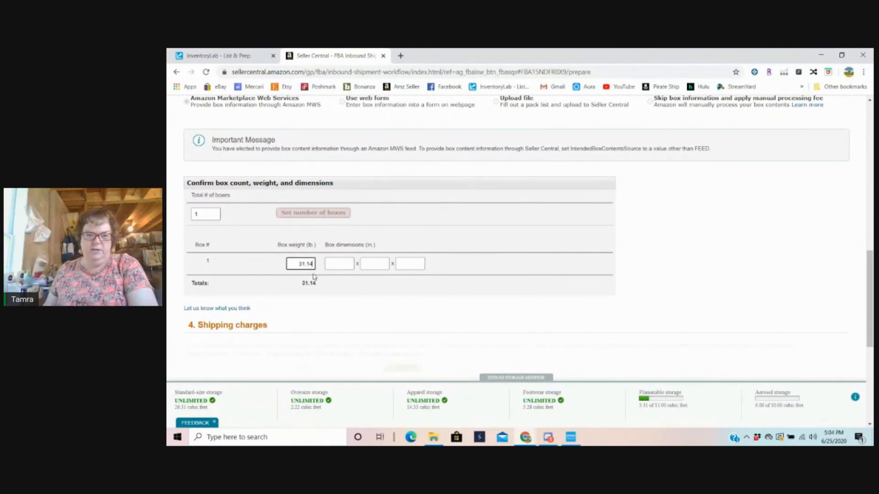
click(333, 263)
text(24)
click(375, 263)
text(18)
click(409, 264)
click(476, 282)
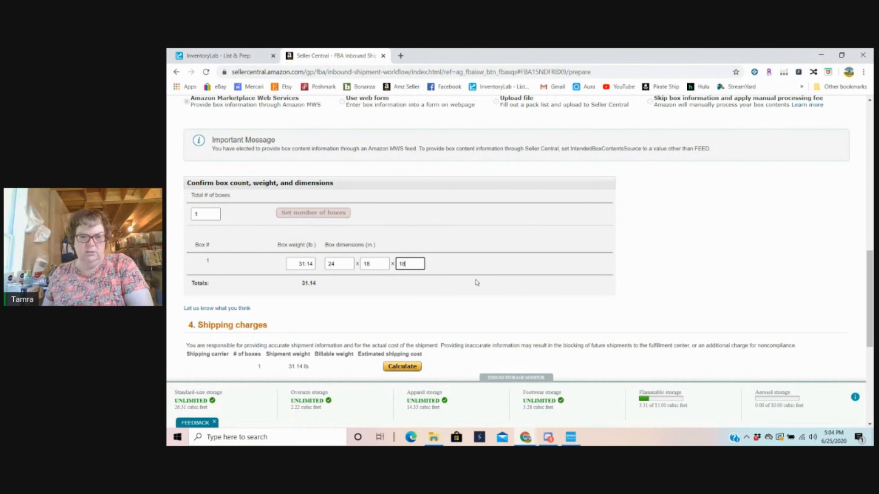
Step: Review the shipping service and shipment packing sections, checking the shipping method, carrier and how box content information is provided
scroll(476, 283, up, 6)
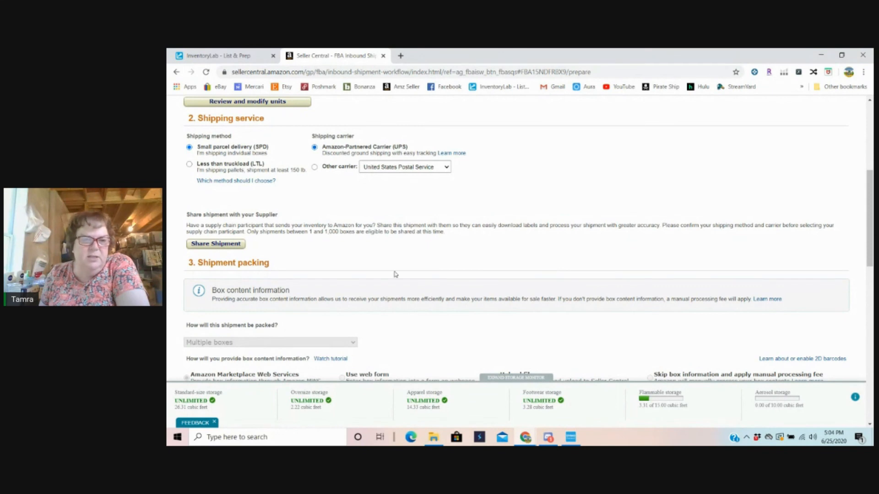
scroll(397, 275, up, 1)
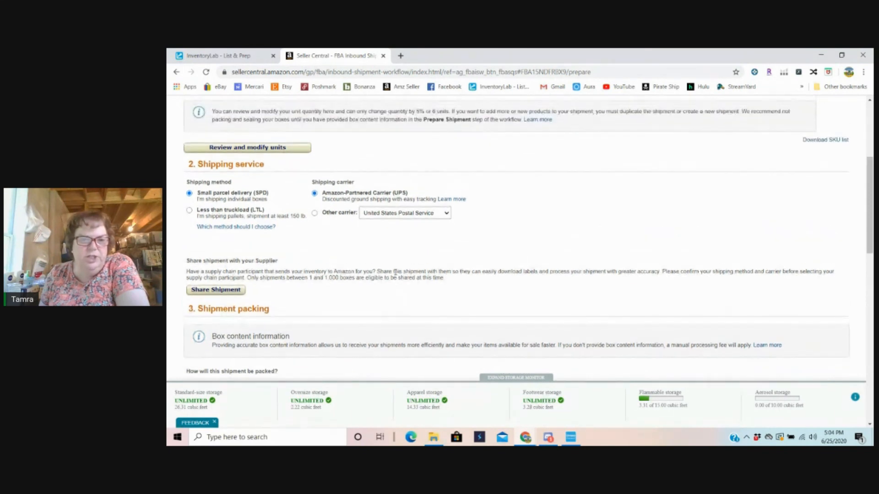
scroll(396, 272, up, 1)
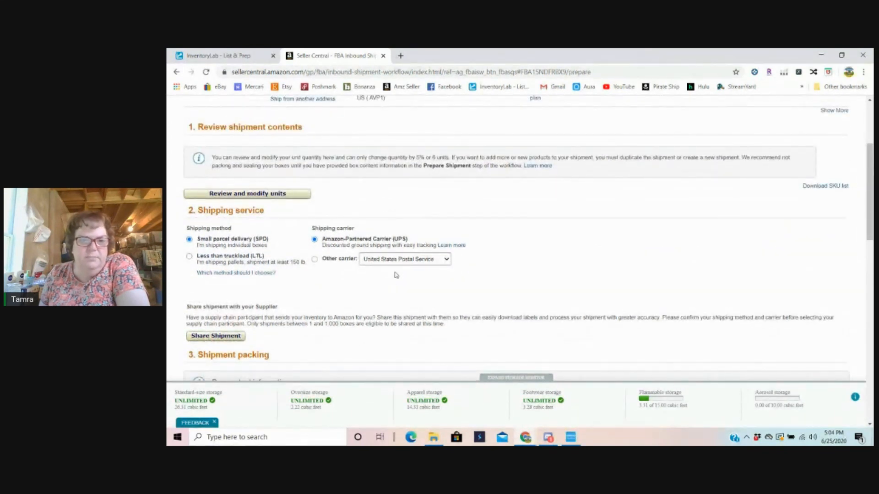
scroll(397, 275, down, 3)
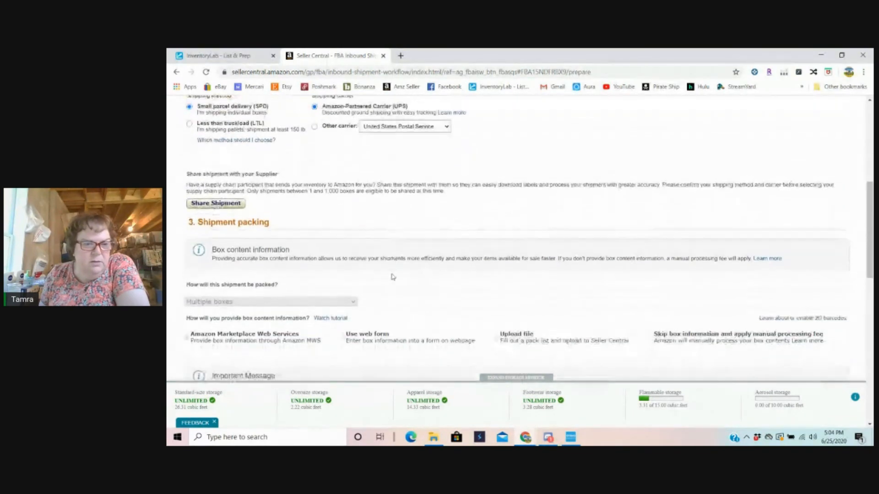
scroll(393, 276, down, 2)
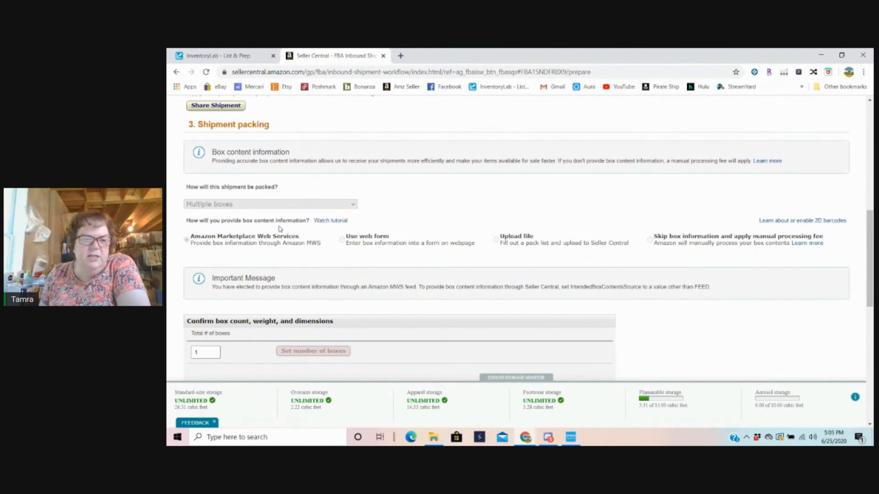
drag(199, 257, 301, 238)
click(237, 236)
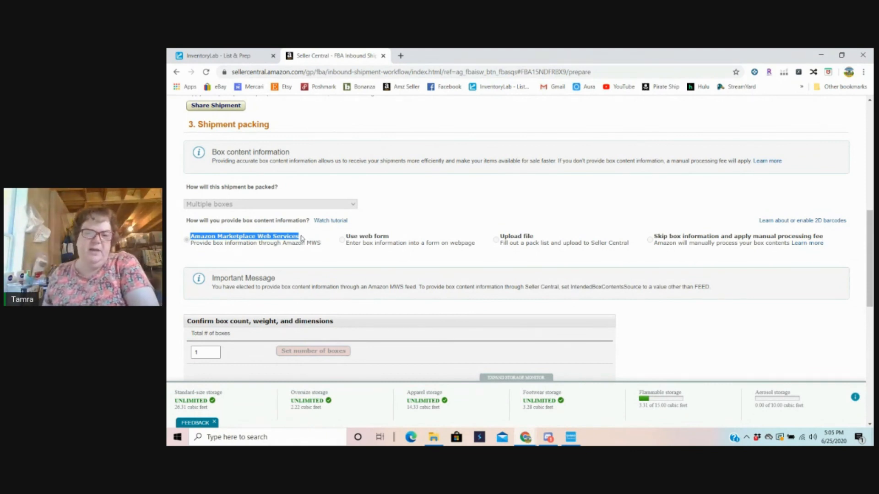
Step: Calculate the shipping charges for the one-box shipment, agree to the Amazon Partnered Carrier terms and accept the charges
scroll(270, 243, down, 1)
scroll(269, 243, down, 4)
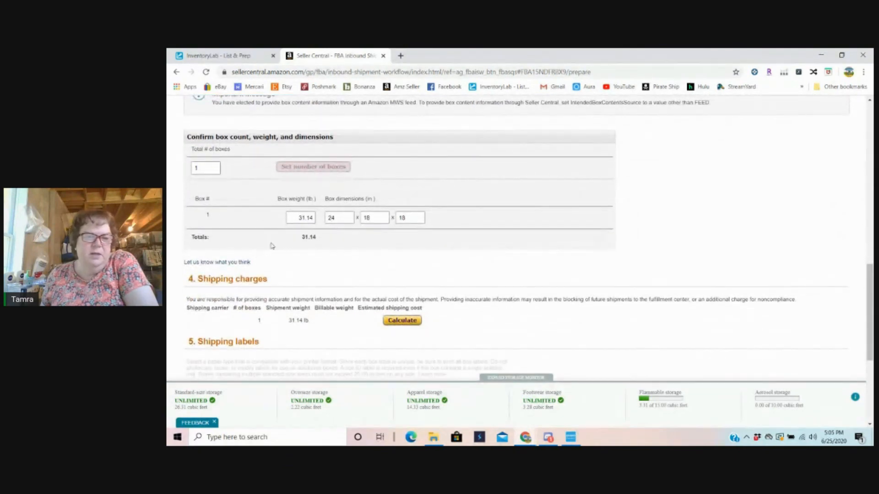
scroll(262, 303, down, 1)
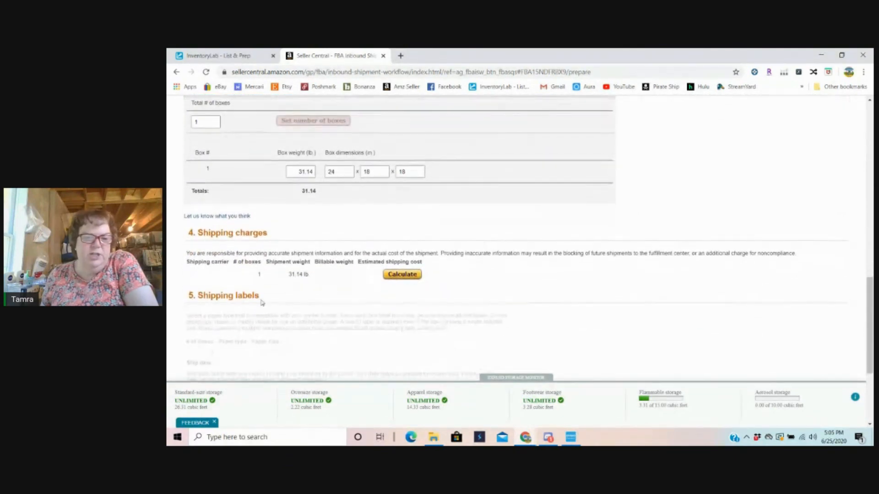
click(403, 275)
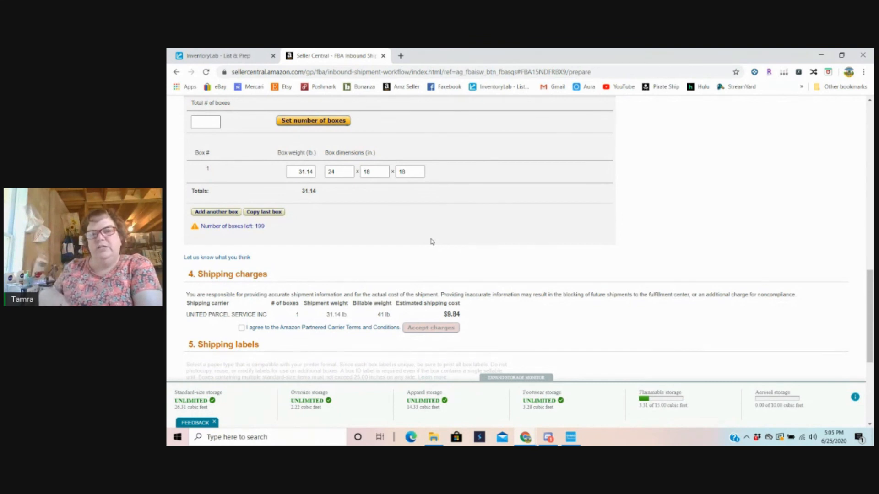
click(241, 328)
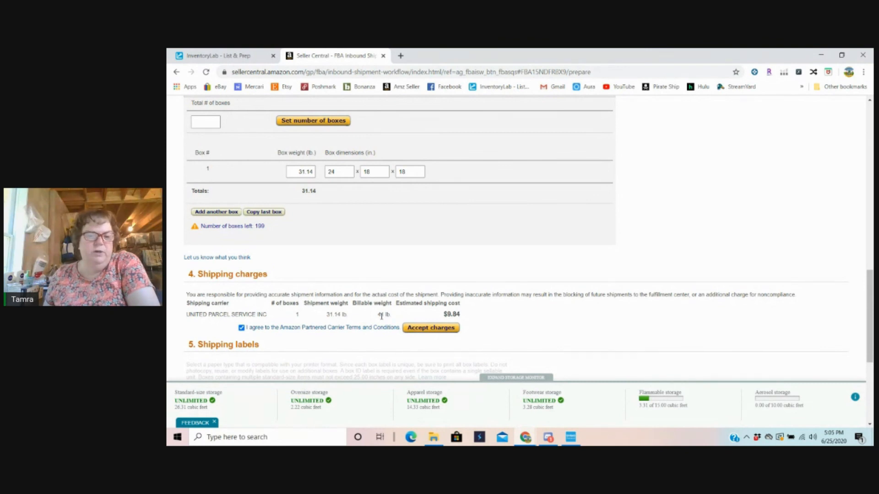
click(432, 328)
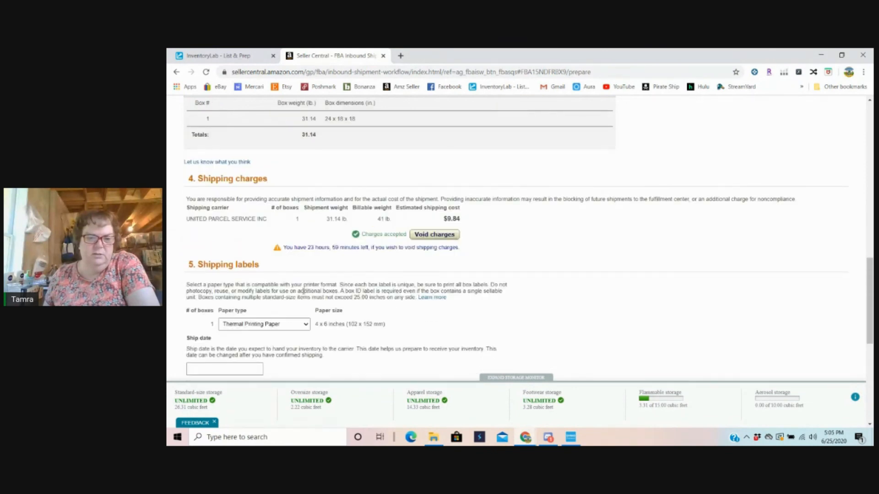
Step: Set the ship date to 06/26/2020 and generate the box labels for the shipment
scroll(304, 291, down, 1)
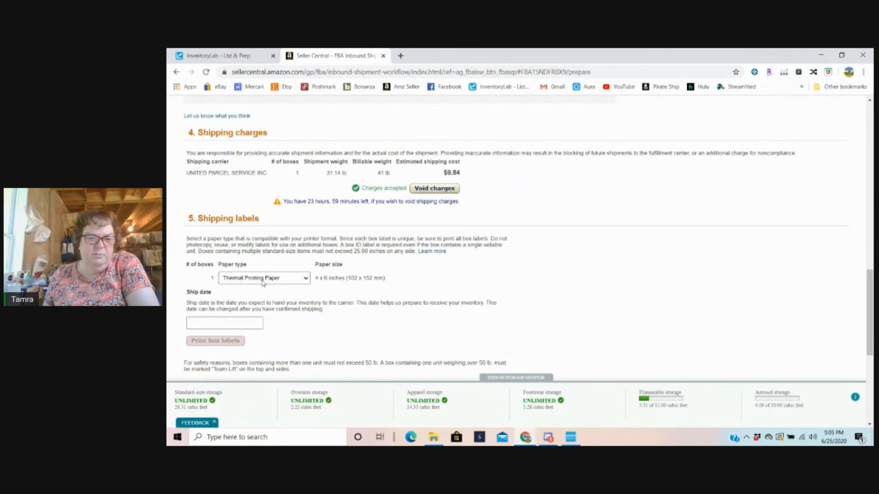
click(205, 322)
scroll(265, 358, down, 1)
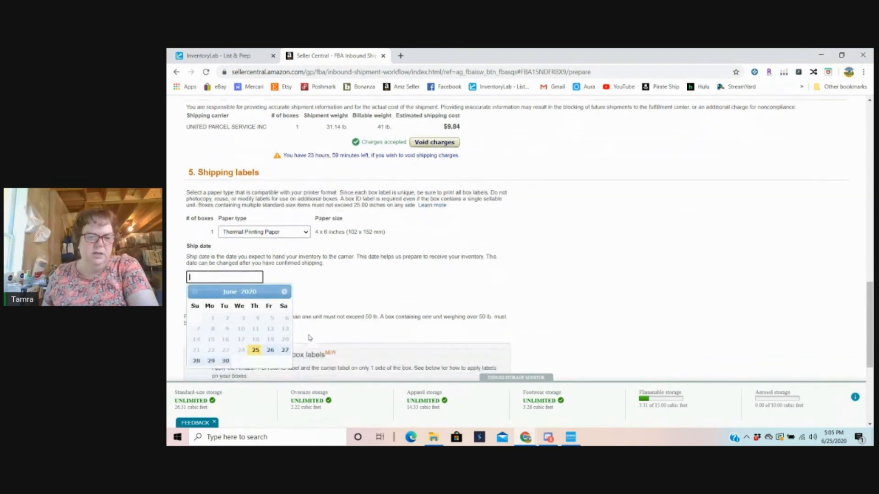
click(270, 351)
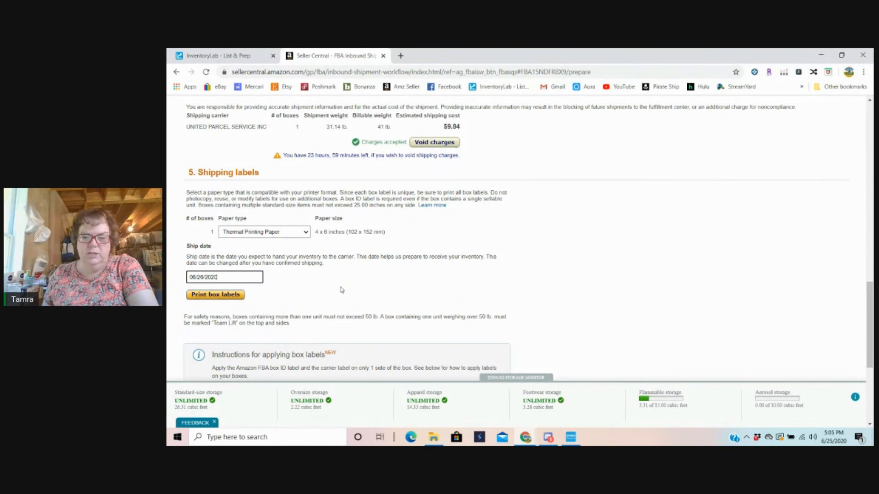
scroll(343, 290, down, 1)
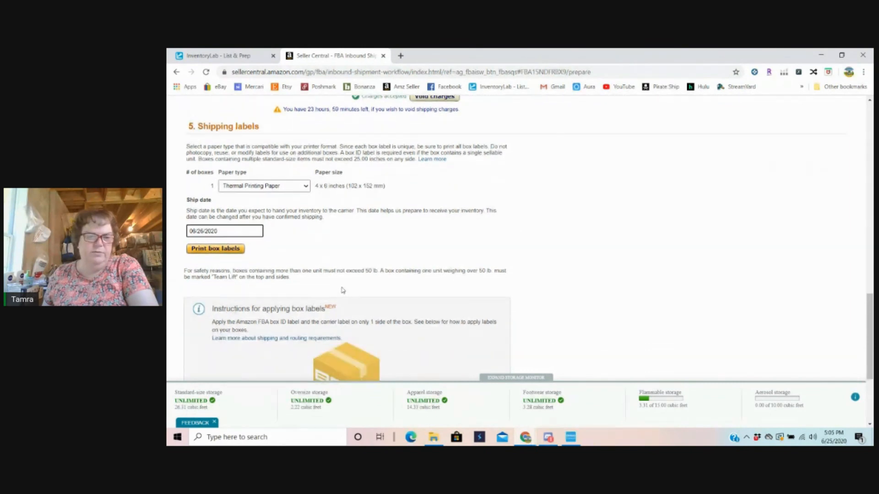
click(214, 250)
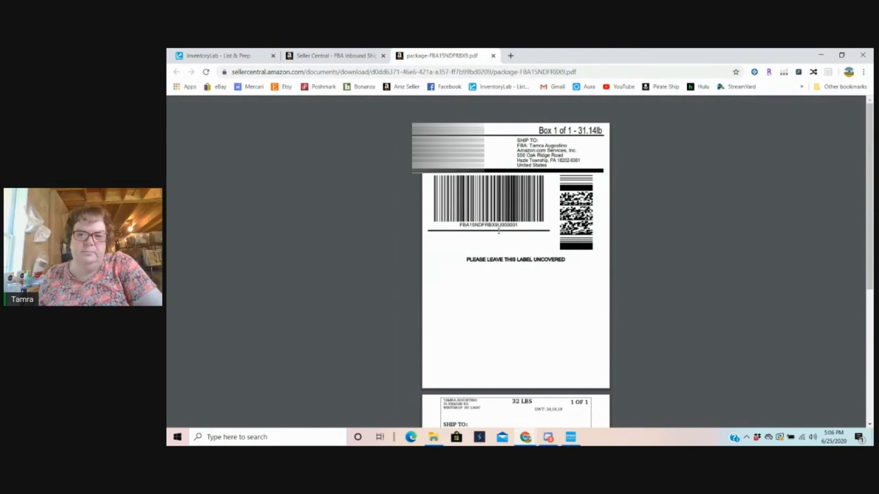
Step: Print all pages of the box label PDF on the DYMO LabelWriter 4XL with the 1744907 4 in x 6 in paper size
scroll(499, 232, down, 5)
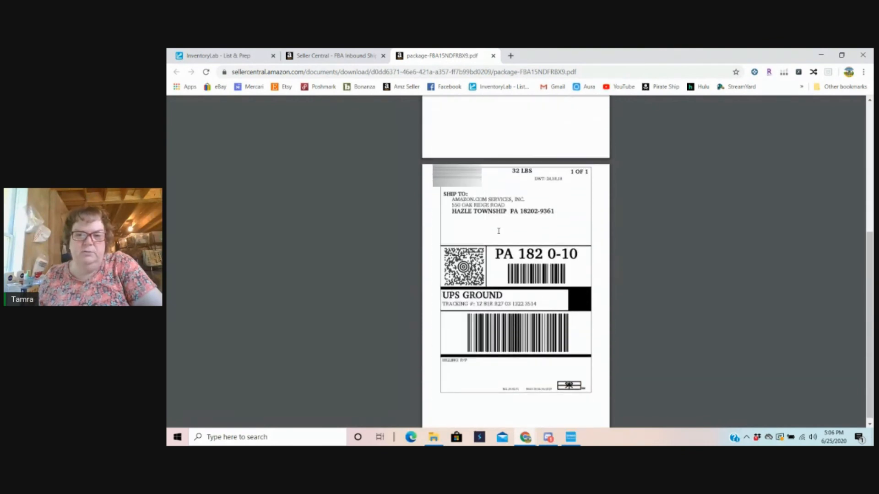
scroll(538, 306, down, 1)
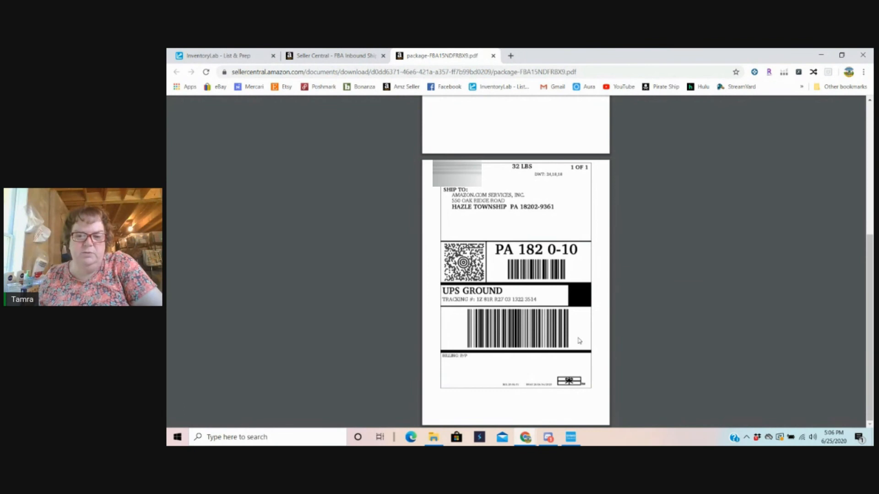
click(844, 108)
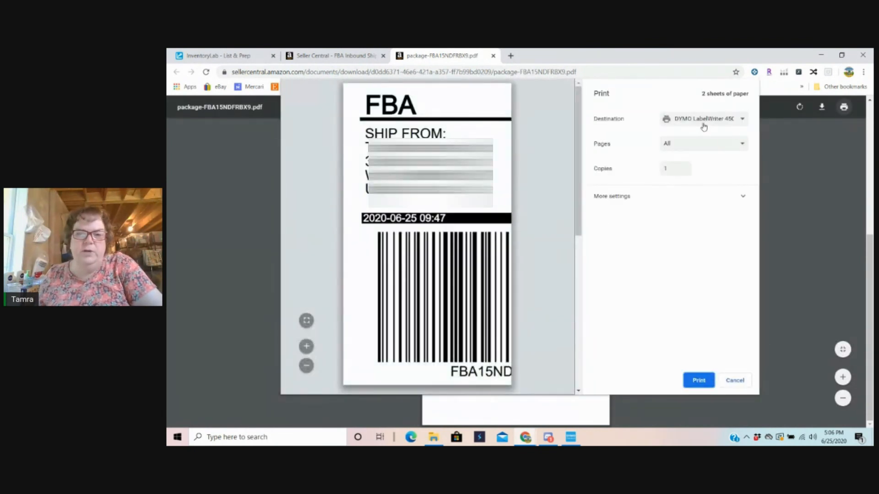
click(704, 122)
click(703, 137)
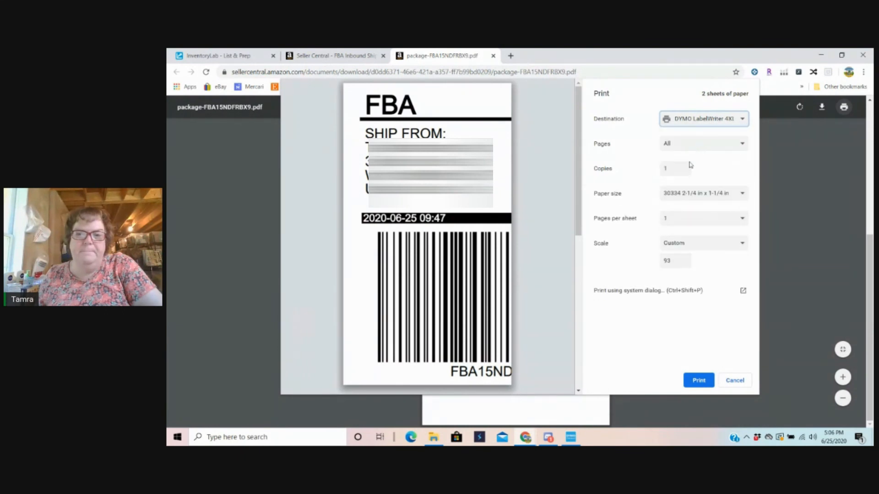
click(688, 197)
scroll(697, 321, down, 5)
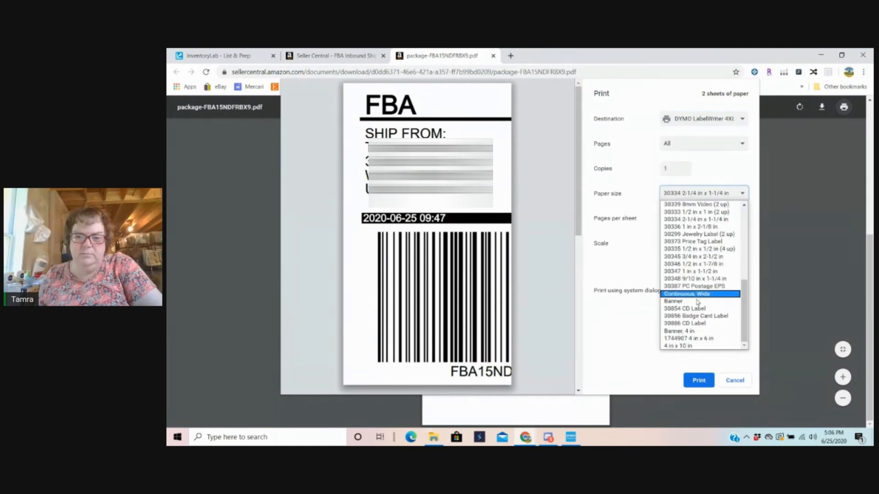
click(697, 332)
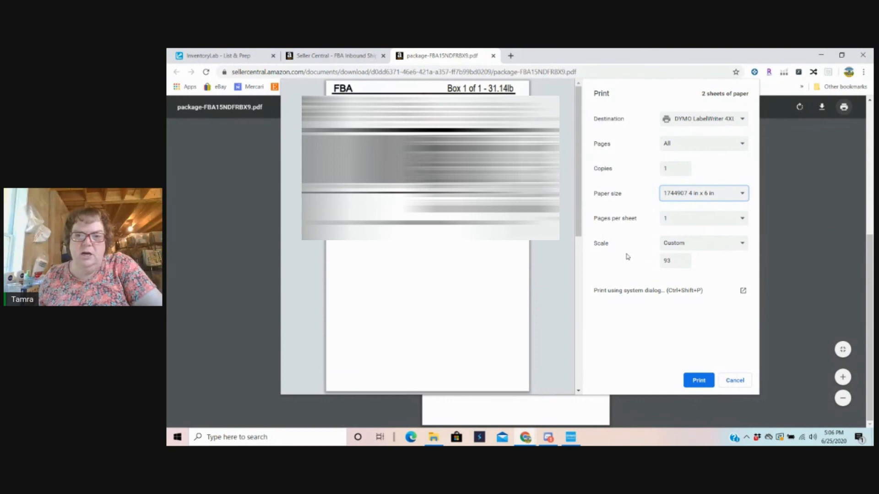
click(699, 381)
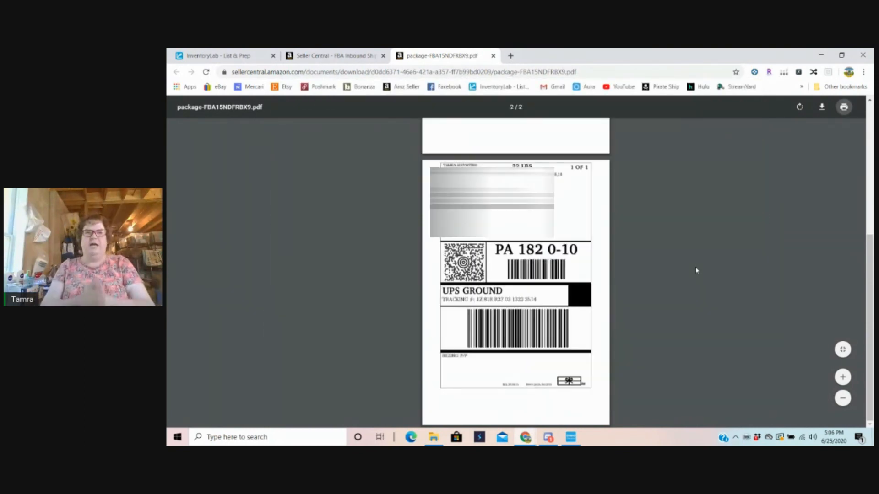